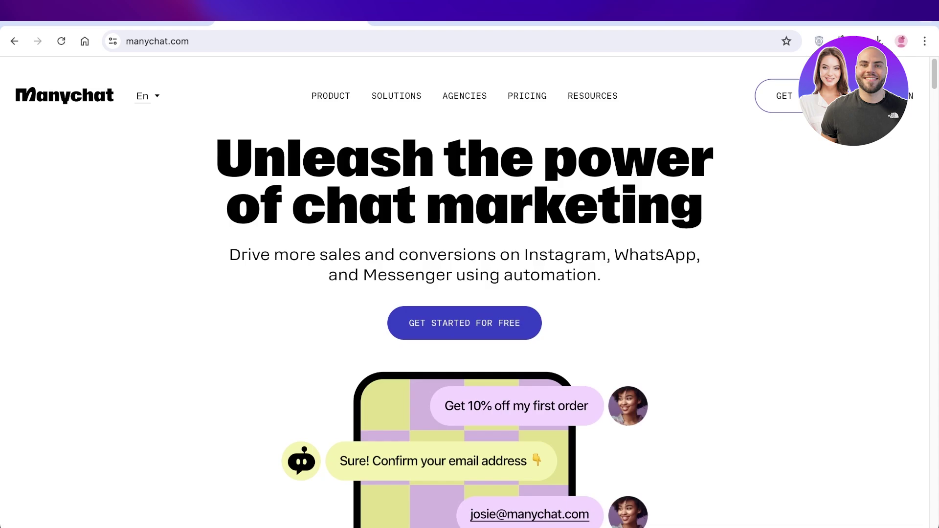
Step: Look through the Manychat homepage, from the chat marketing features to the customer statistics and testimonials
scroll(464, 294, "down", 10)
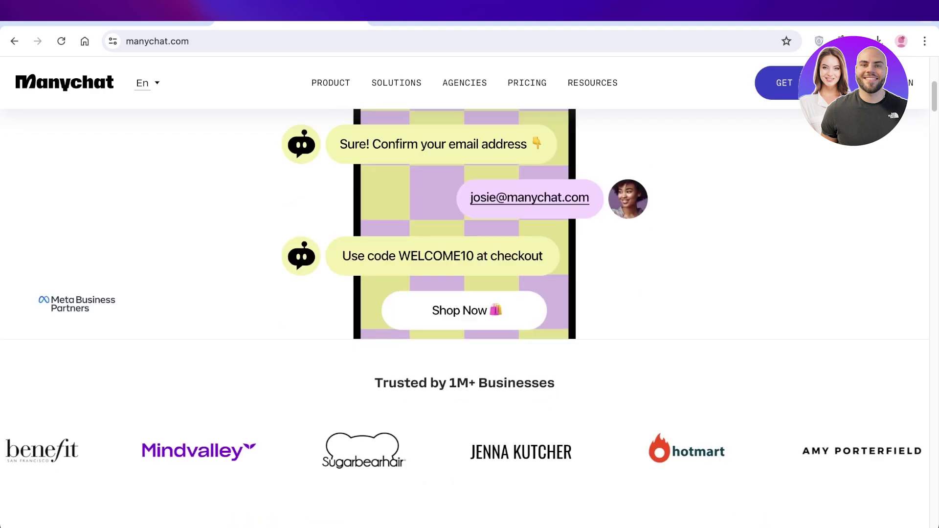
scroll(465, 294, "down", 10)
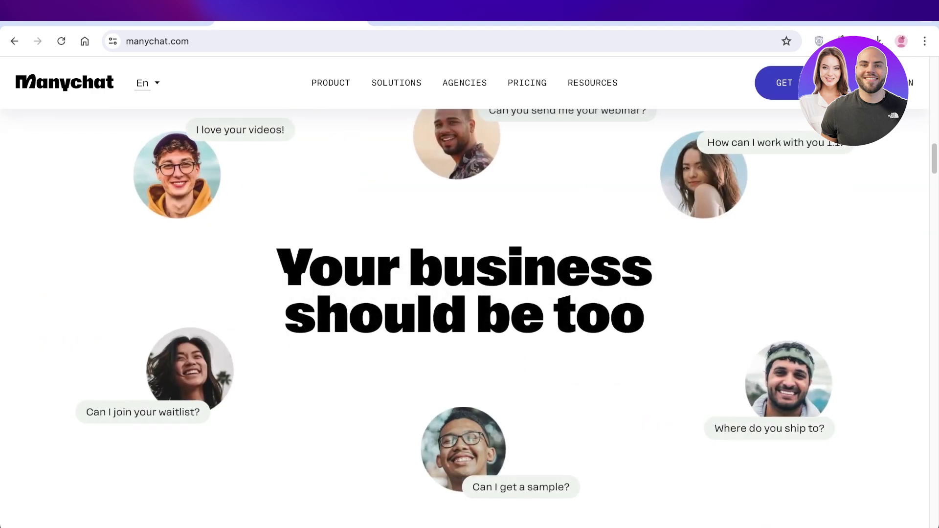
scroll(465, 294, "down", 10)
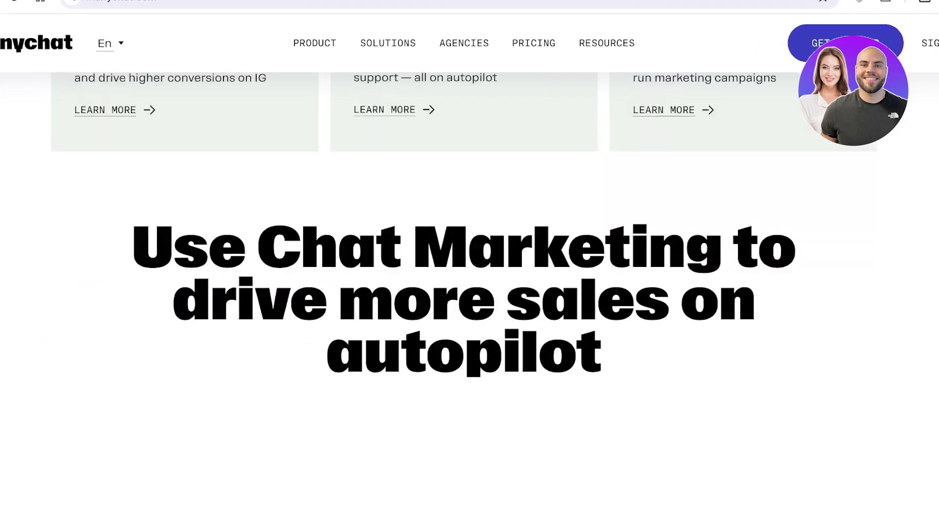
scroll(465, 294, "down", 10)
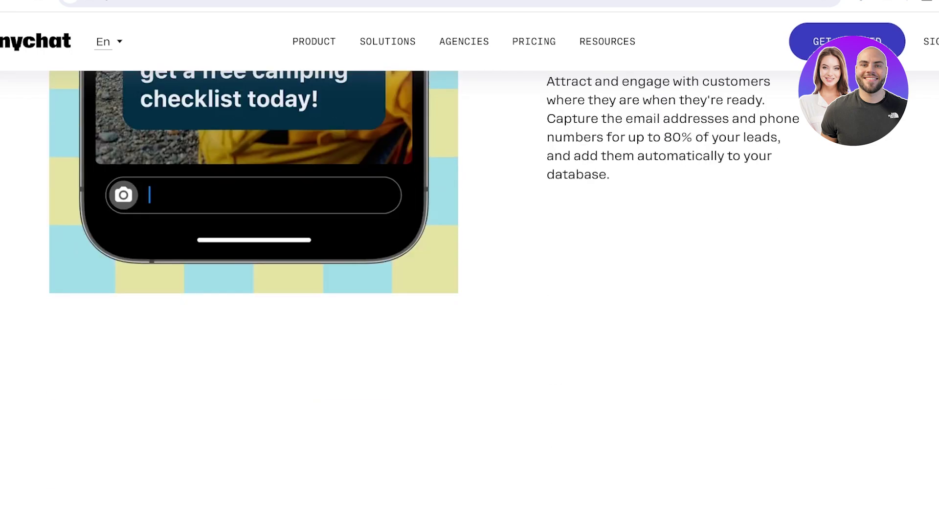
scroll(465, 293, "down", 15)
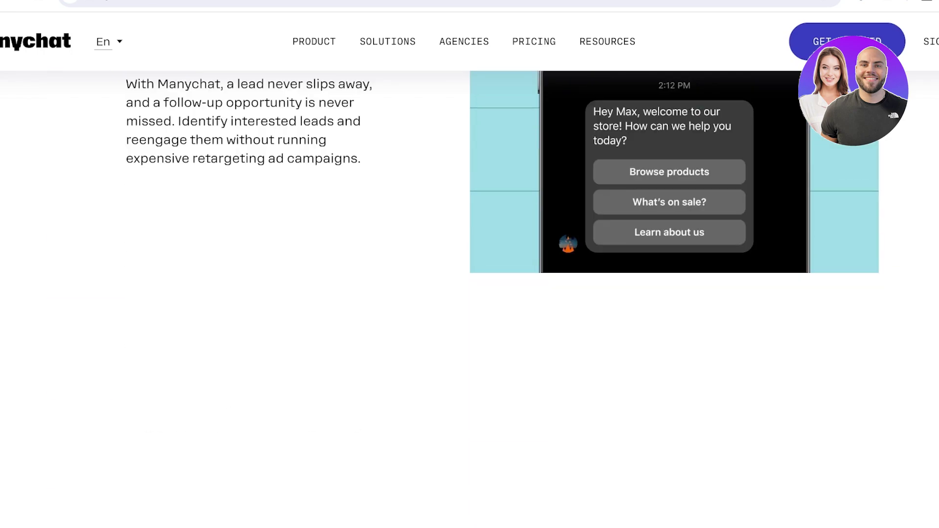
scroll(465, 293, "down", 15)
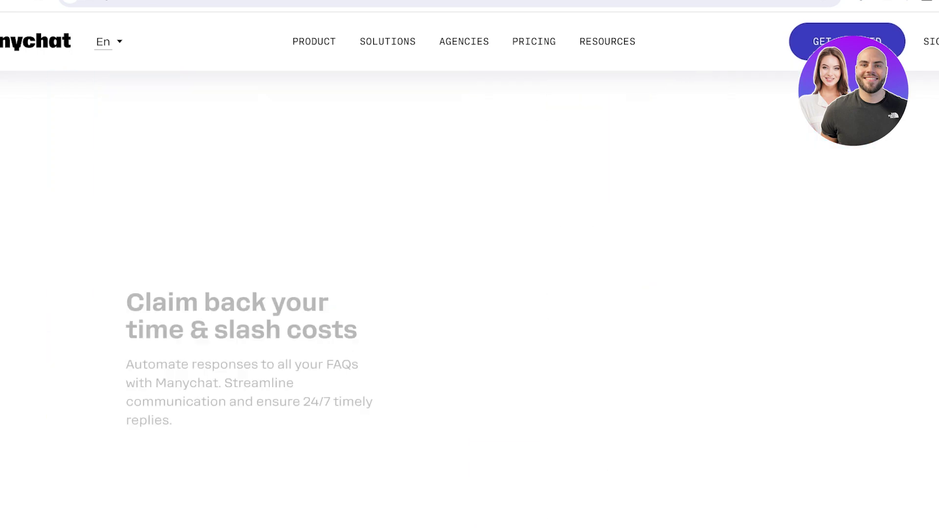
scroll(465, 294, "down", 10)
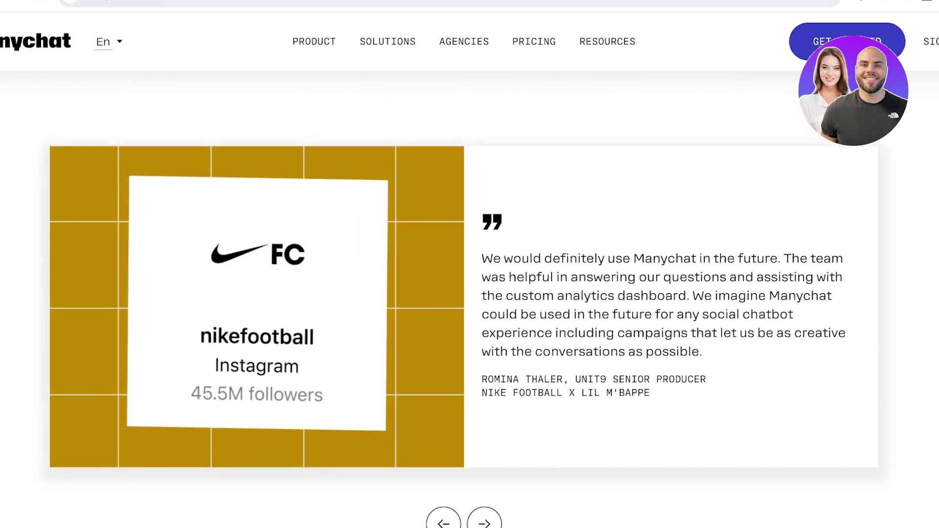
scroll(465, 294, "down", 10)
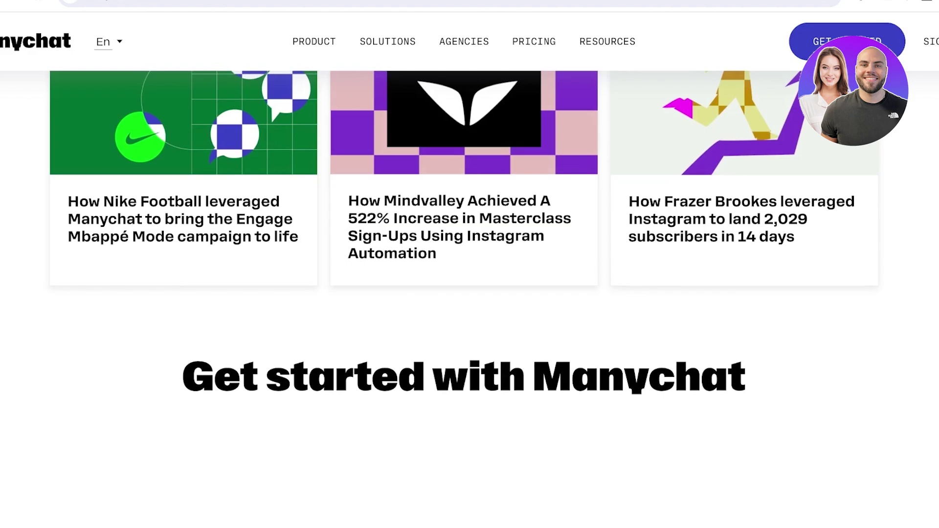
scroll(465, 293, "down", 5)
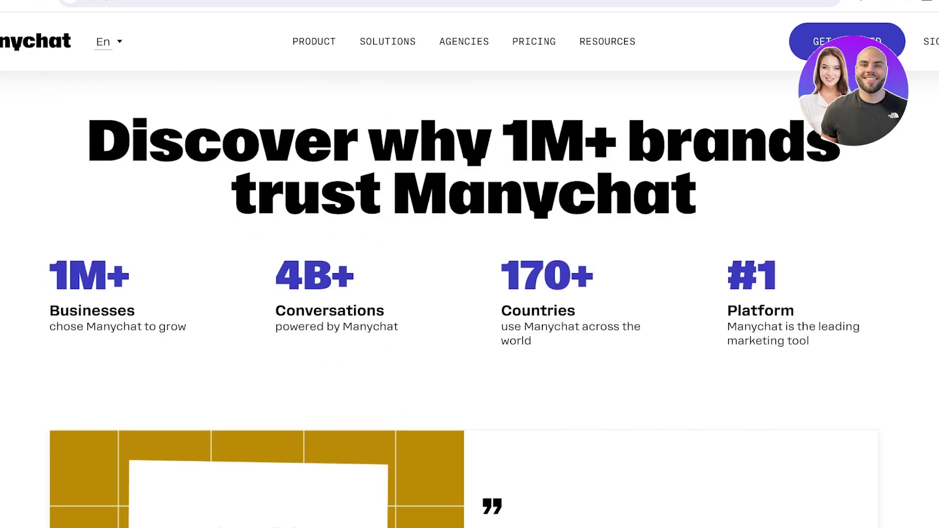
scroll(464, 293, "up", 15)
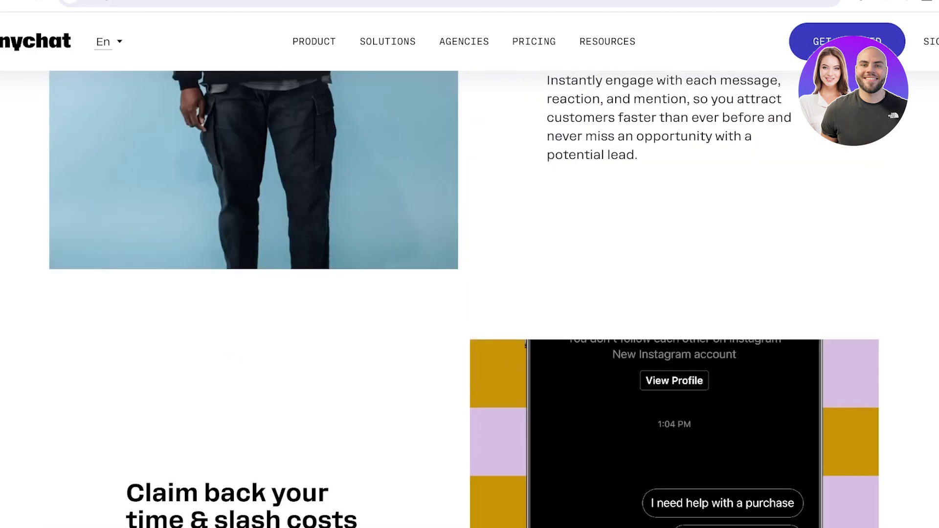
scroll(464, 294, "up", 8)
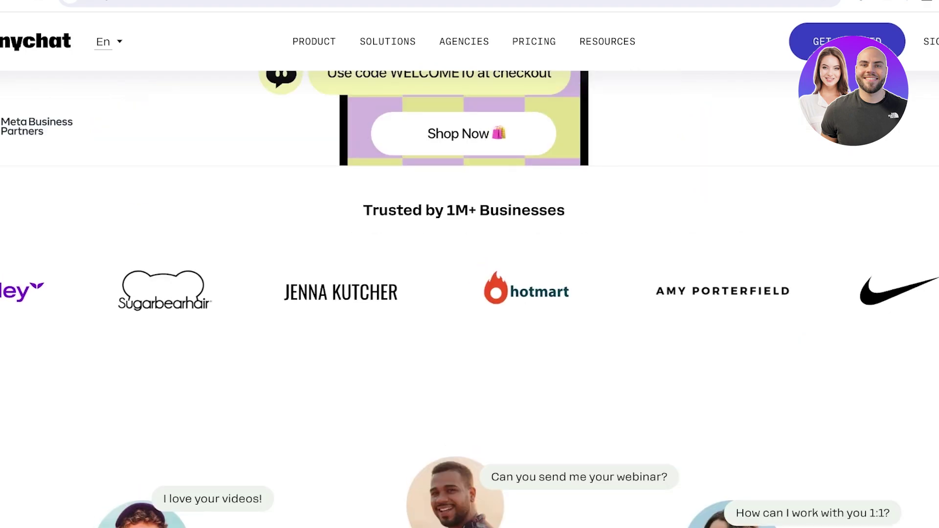
scroll(465, 294, "up", 5)
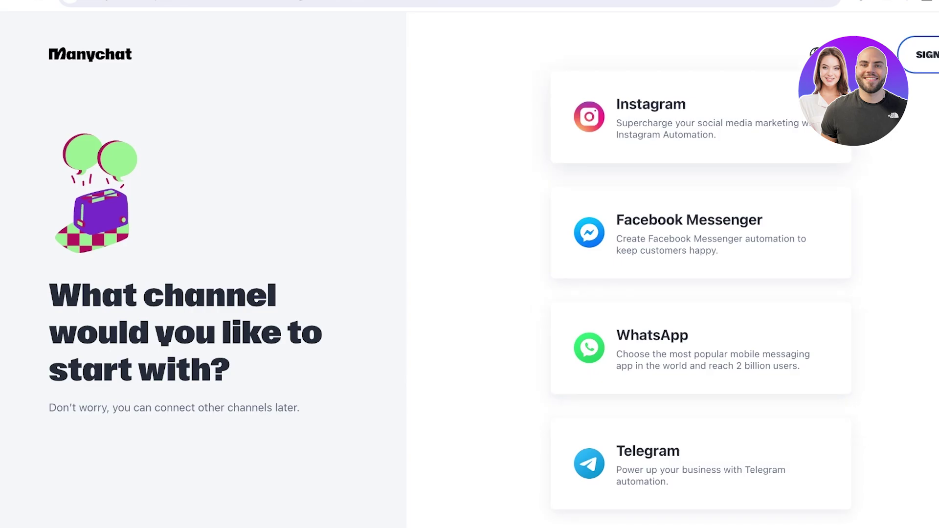
Step: Choose Instagram as the starting channel and continue the Manychat sign-up with Facebook
left_click(822, 116)
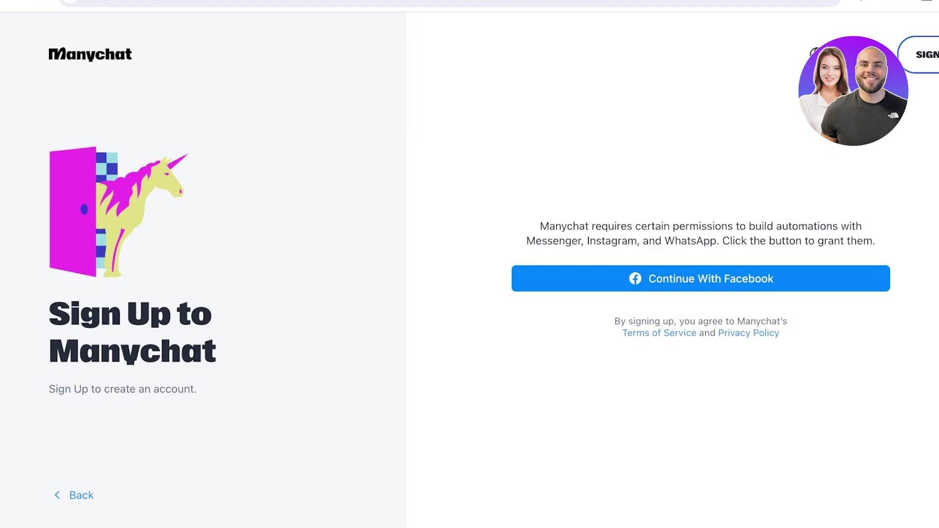
left_click(860, 495)
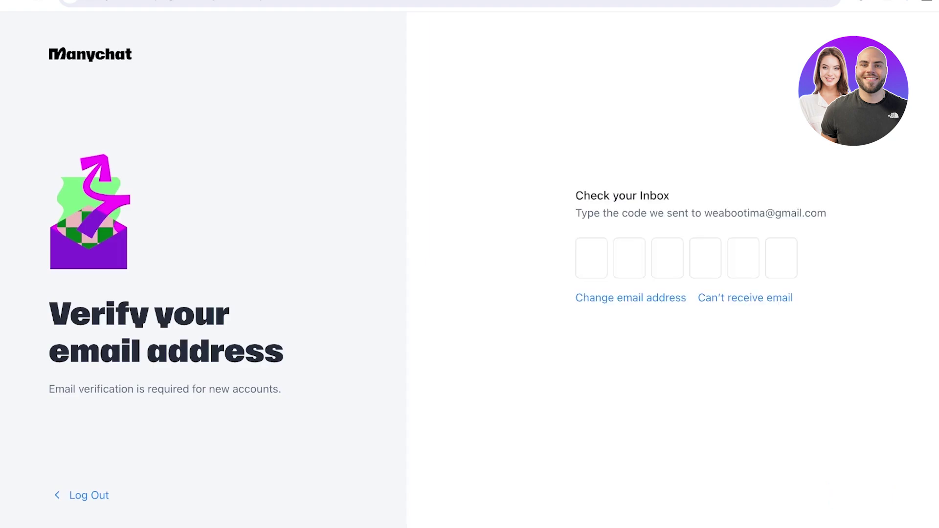
Step: Open Gmail in a new tab and select the verification code in the Manychat email
key("super+t")
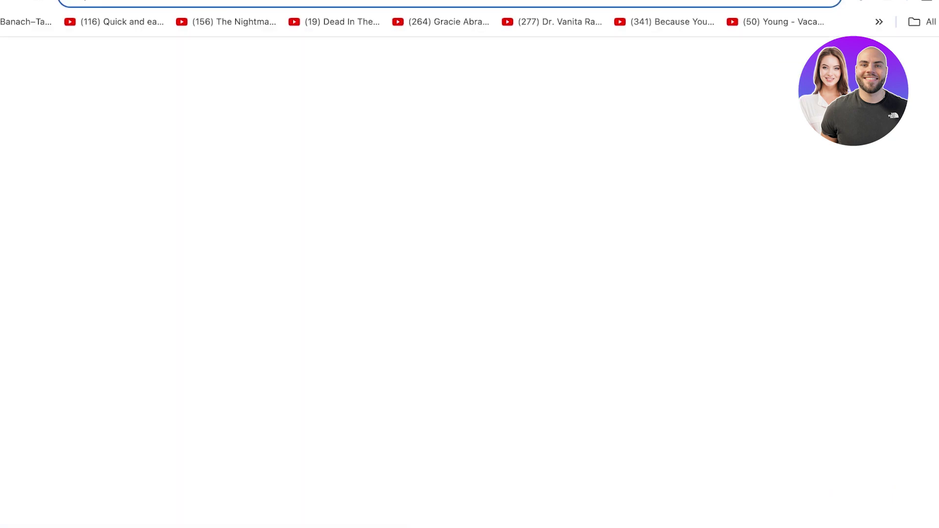
type("gm")
key("Return")
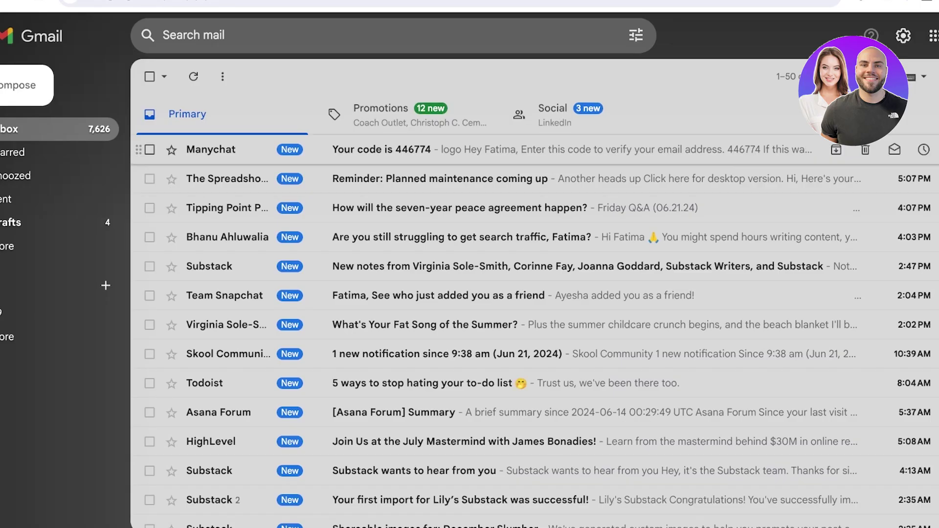
left_click(421, 150)
double_click(453, 375)
left_click(453, 375)
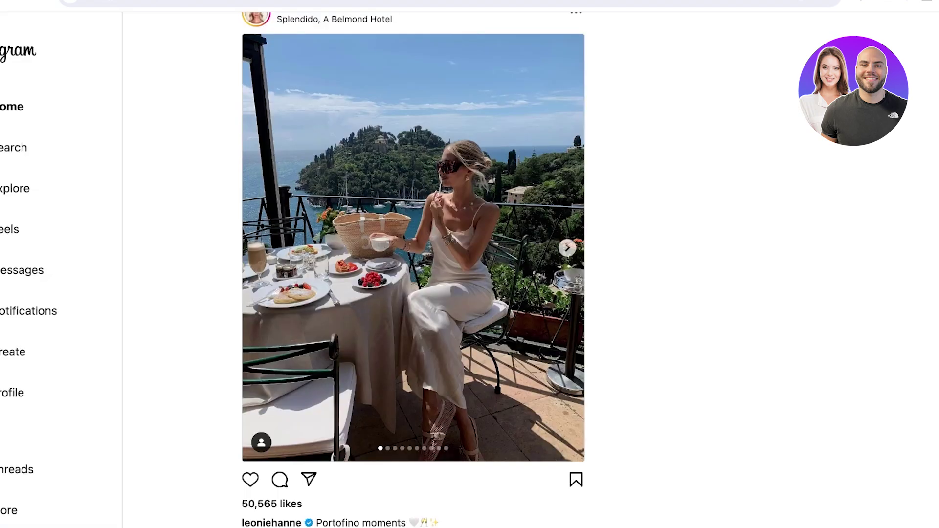
Step: Open the profile page of the signed-in Instagram account
left_click(59, 393)
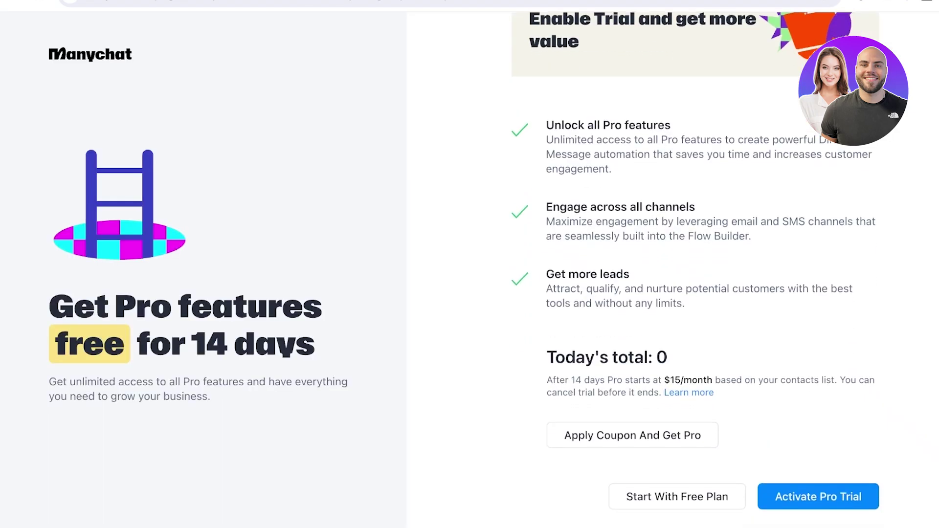
Step: Review the Pro trial offer and start with the free plan instead
scroll(695, 269, "up", 1)
scroll(695, 269, "down", 1)
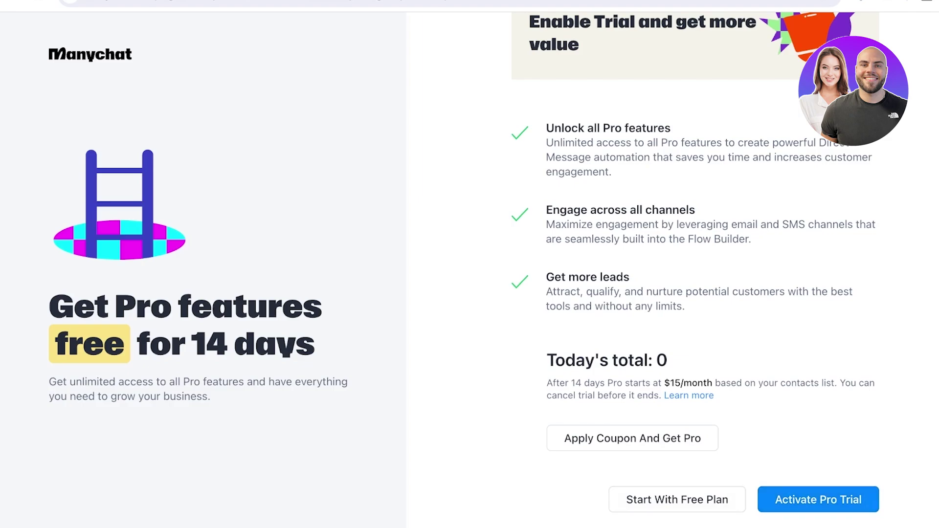
left_click(677, 499)
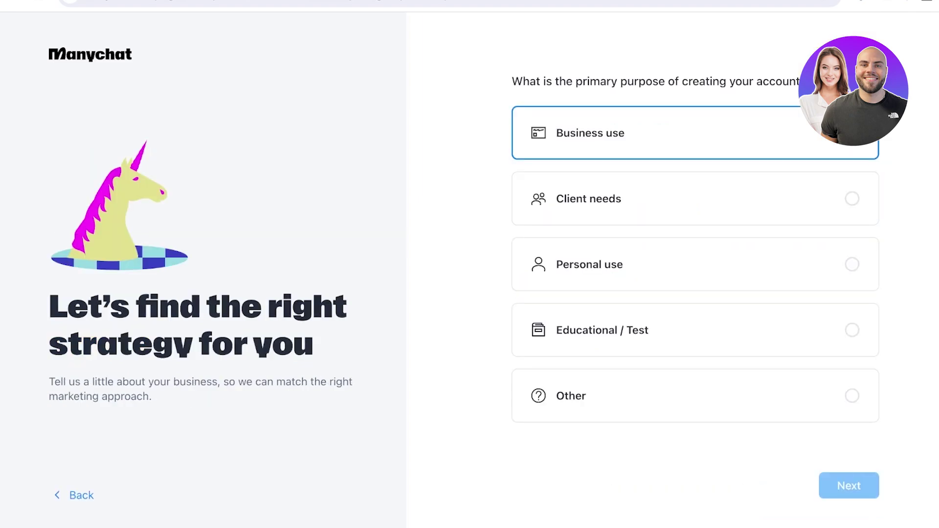
Step: Set the account's primary purpose to Personal use and the intended use of Manychat to Both
left_click(695, 264)
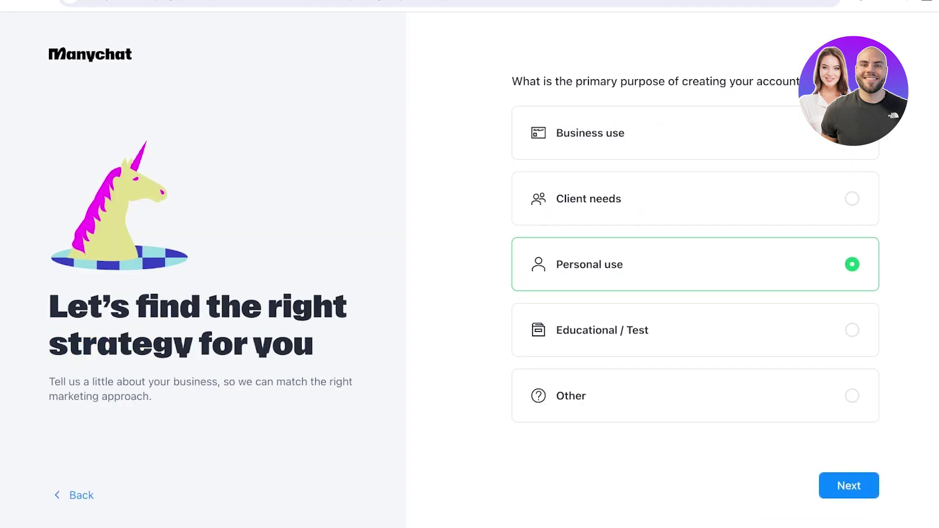
left_click(850, 486)
left_click(696, 297)
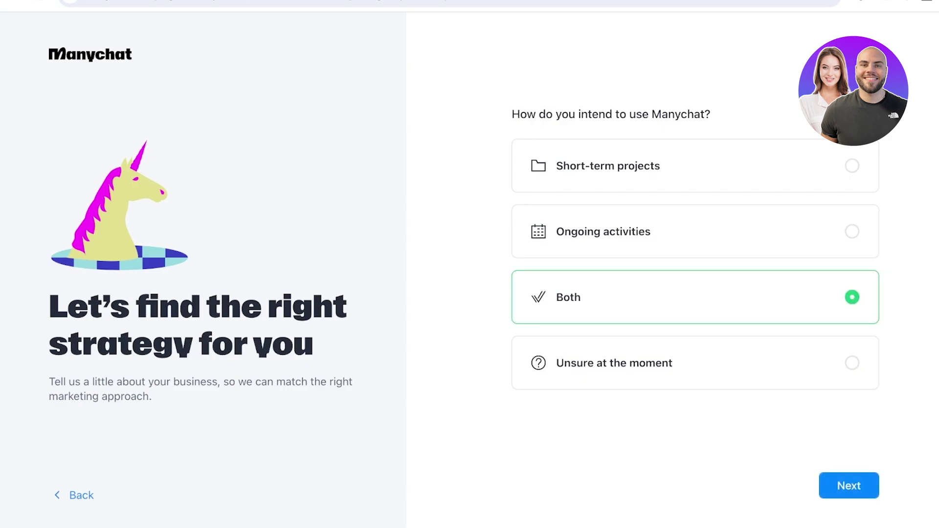
left_click(849, 486)
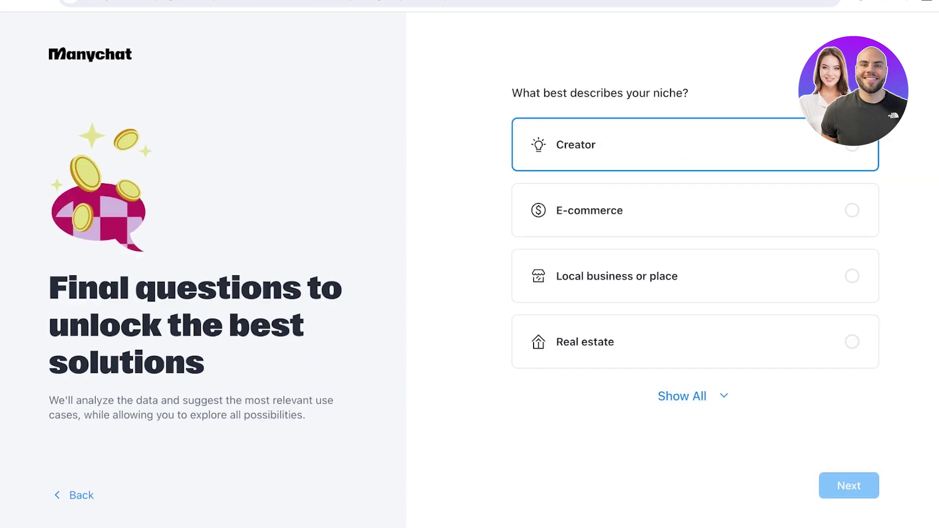
Step: Set the niche to Creator and the monetization method to offering digital products like guides, books, etc
left_click(694, 145)
left_click(848, 485)
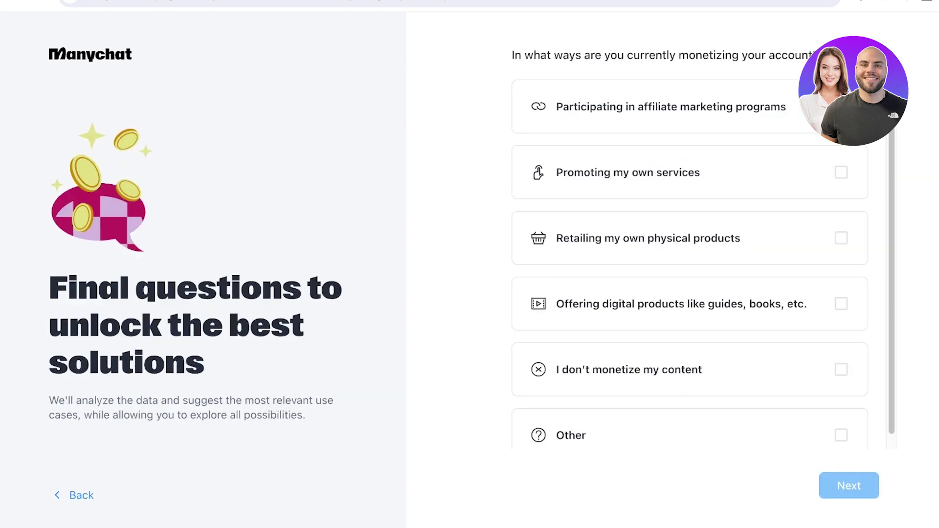
left_click(695, 435)
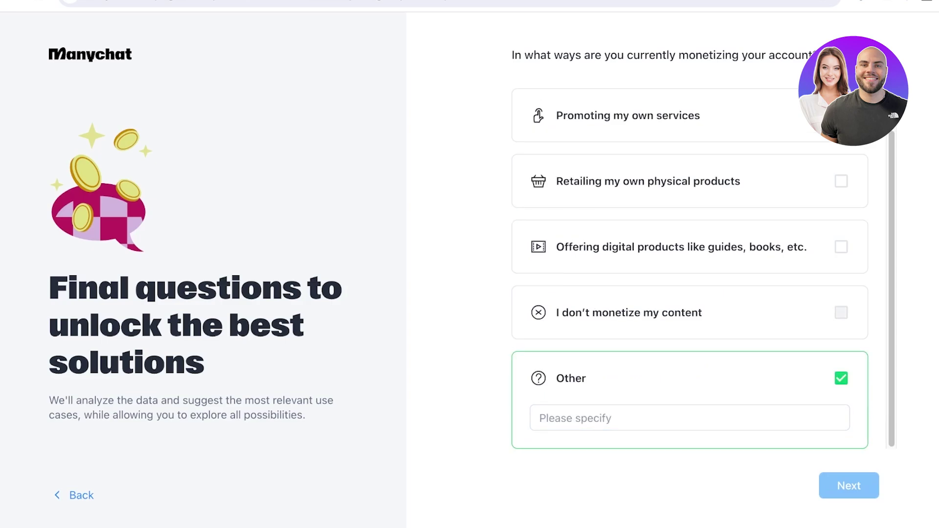
left_click(695, 247)
left_click(695, 378)
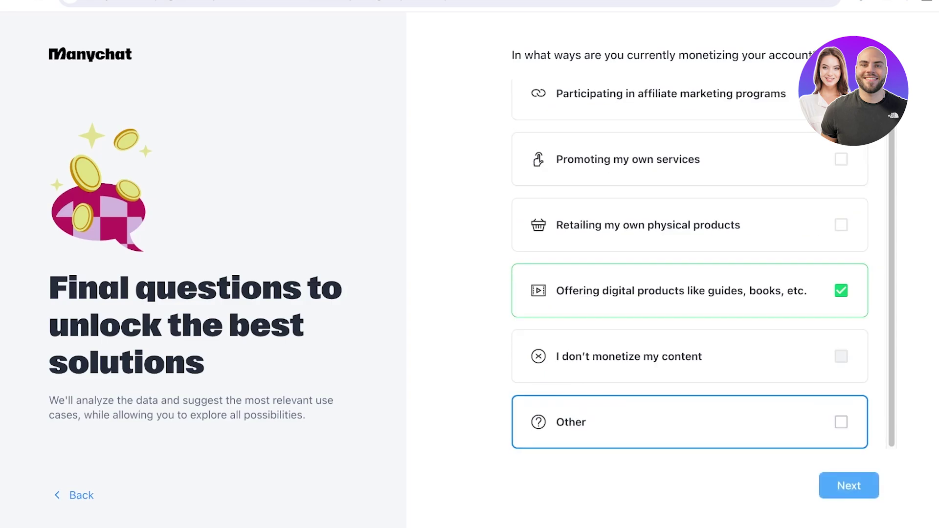
left_click(849, 486)
Step: Select Canva as the other business tool used, finish the questionnaire and enter the Manychat dashboard
scroll(695, 245, "down", 3)
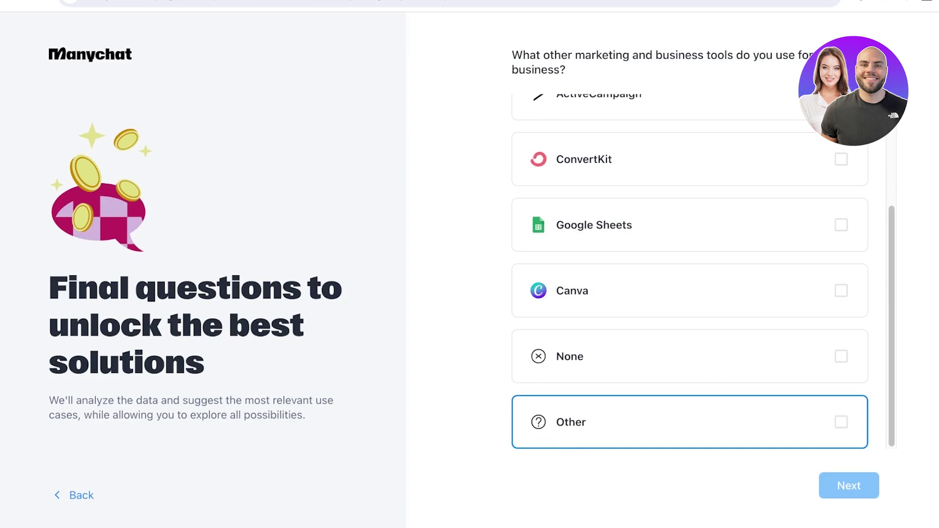
scroll(695, 435, "up", 3)
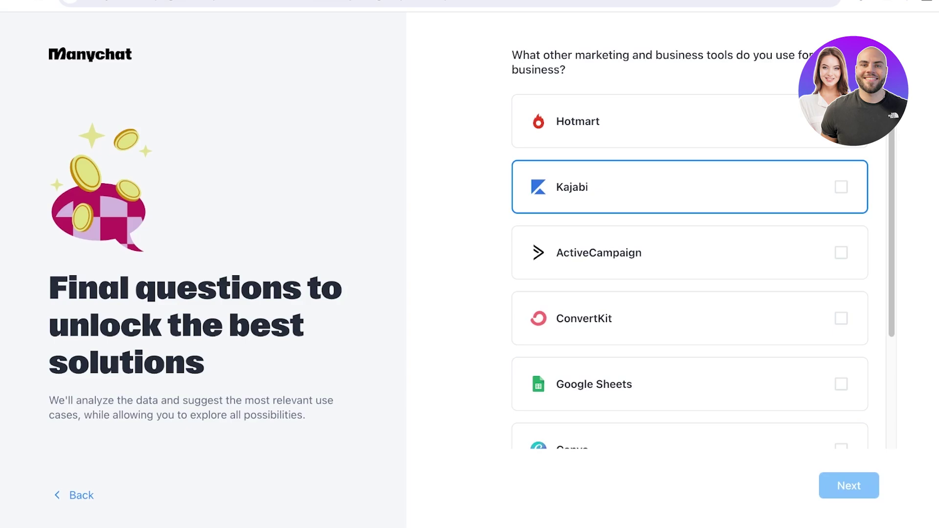
scroll(689, 186, "down", 3)
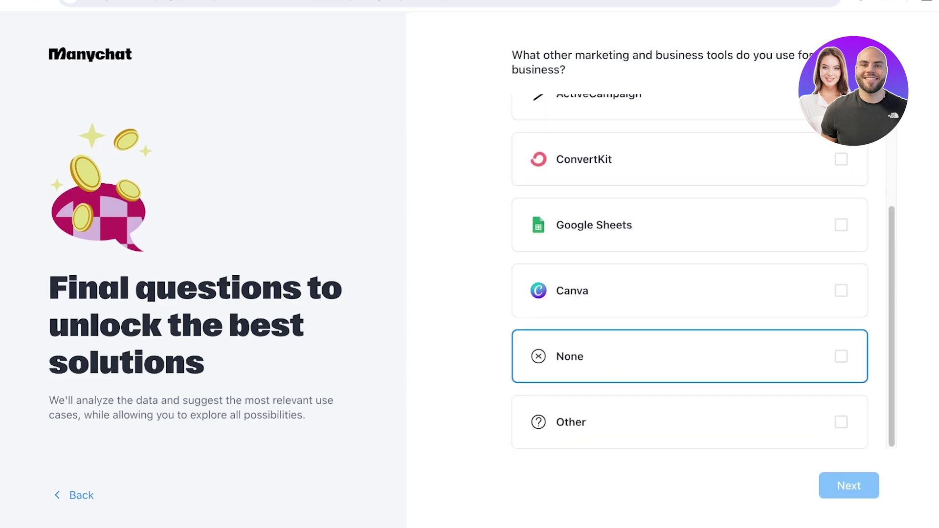
left_click(689, 291)
left_click(850, 486)
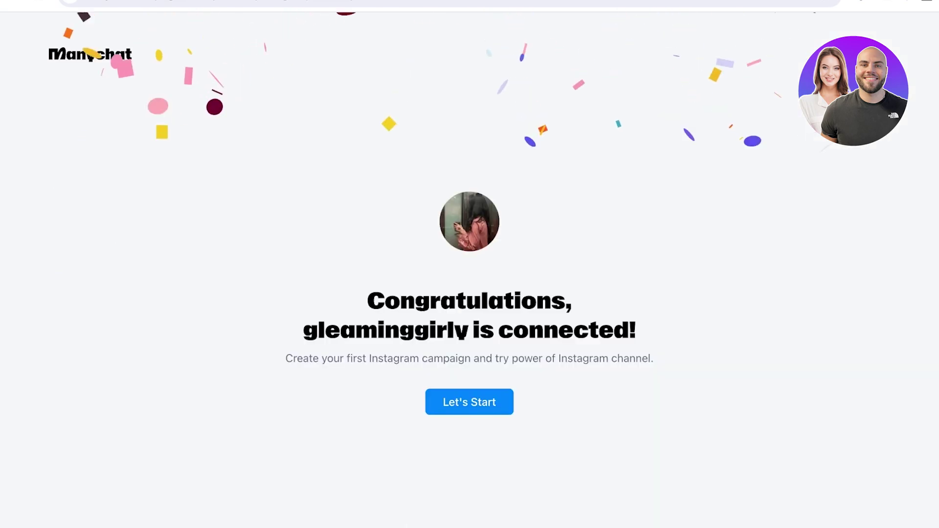
left_click(469, 402)
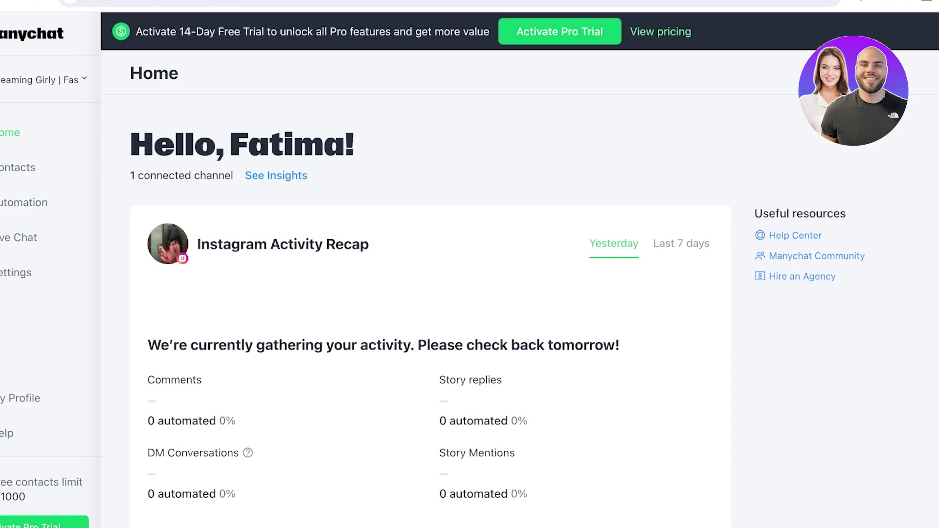
Step: Review the Instagram recap, lead sources and automation suggestions on the home page, and open the contacts page
scroll(430, 313, "down", 2)
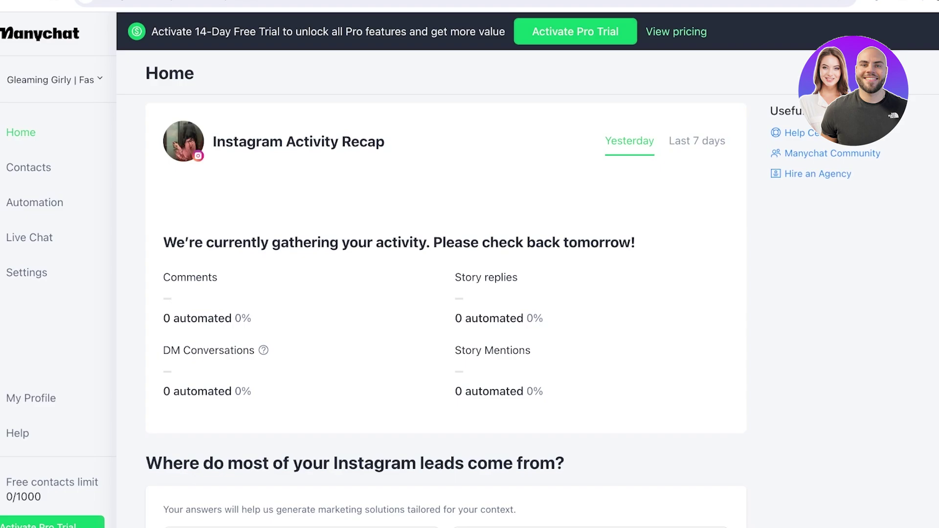
scroll(446, 313, "down", 7)
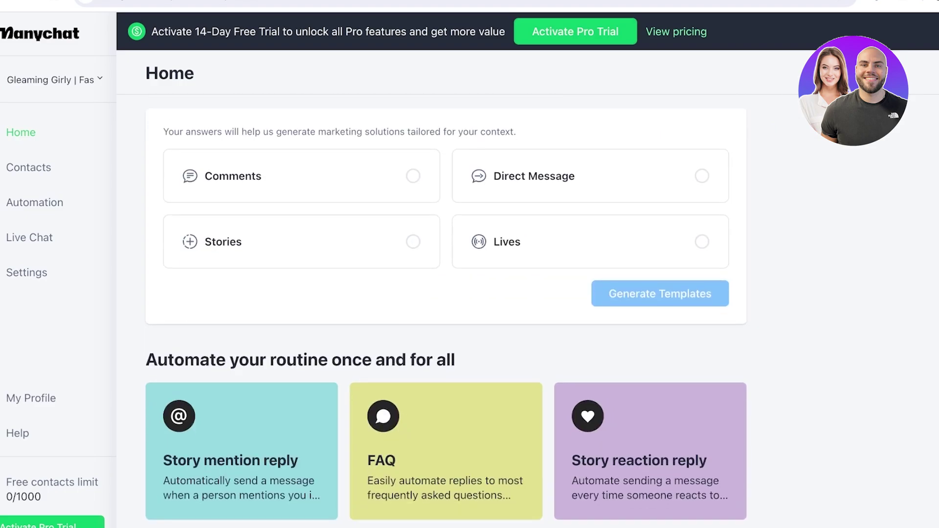
scroll(446, 313, "up", 1)
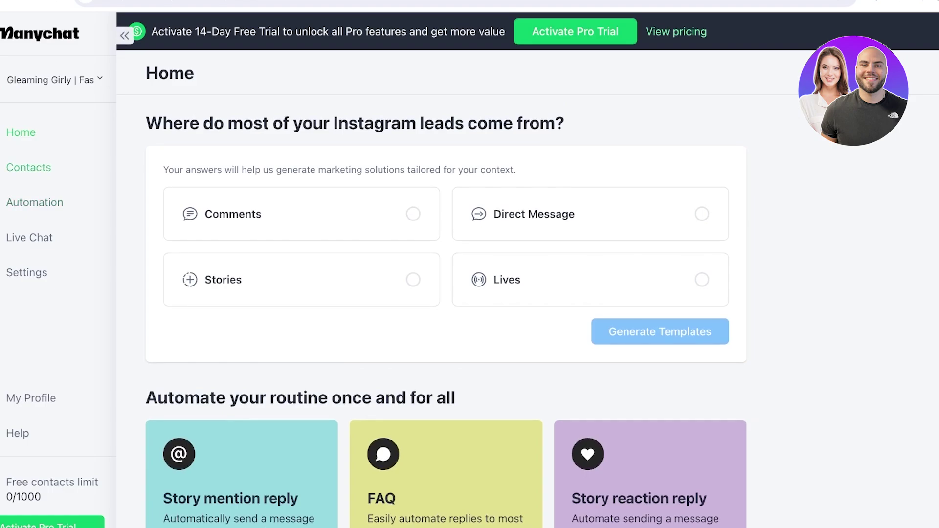
left_click(29, 168)
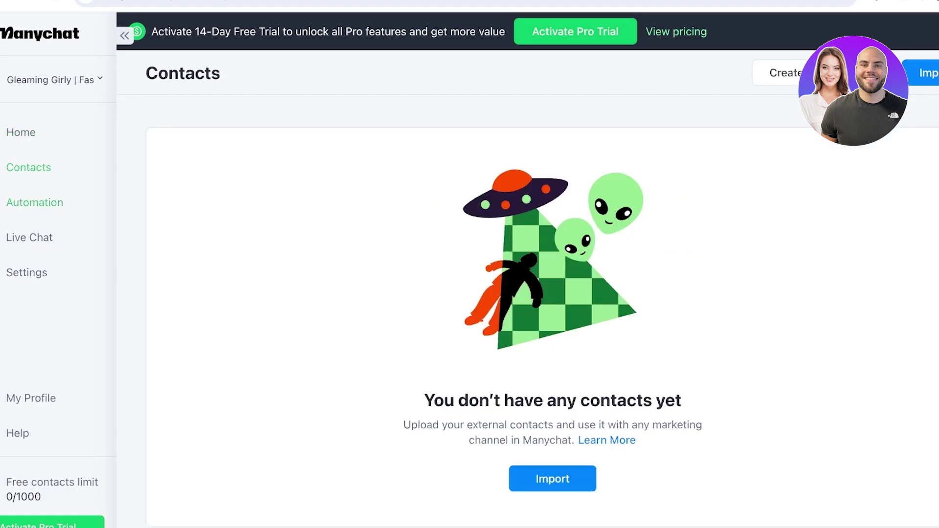
Step: Open Live Chat, view the closed and open conversation lists, and open the Instagram channel for trying it out
left_click(35, 203)
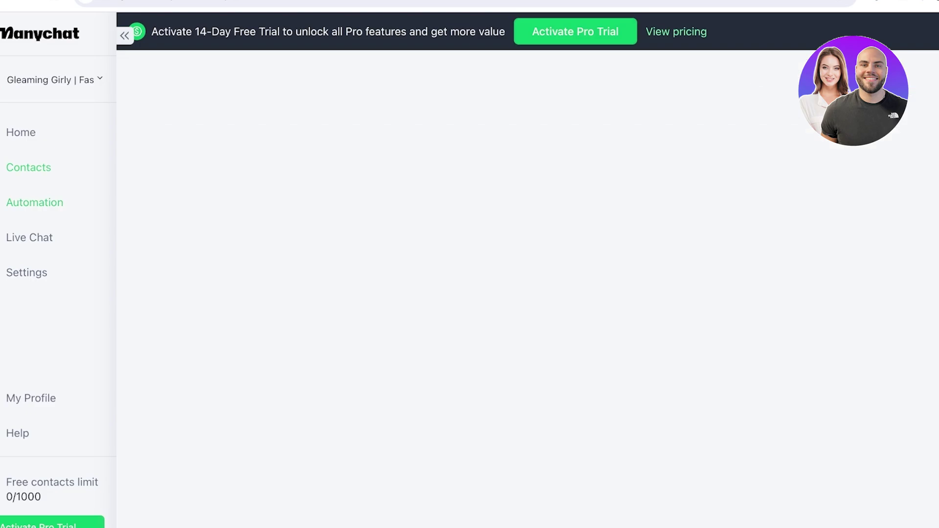
left_click(29, 237)
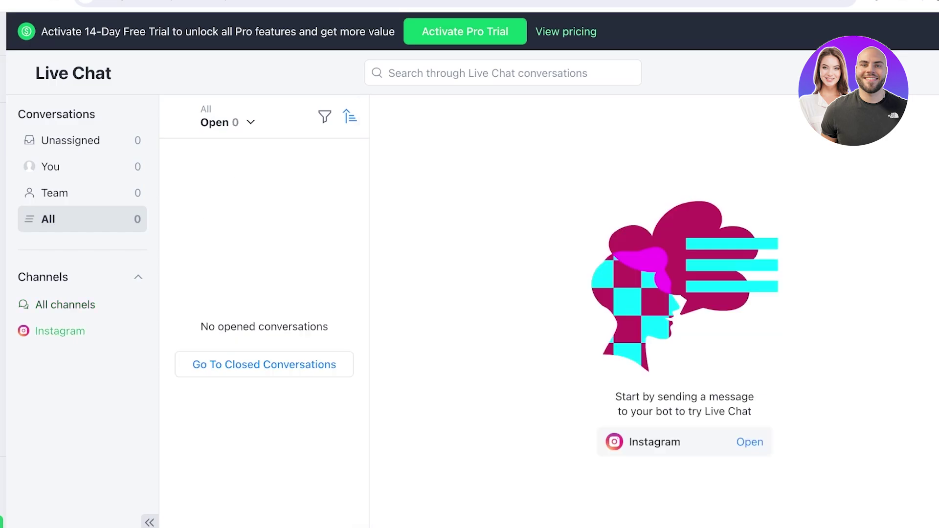
left_click(264, 364)
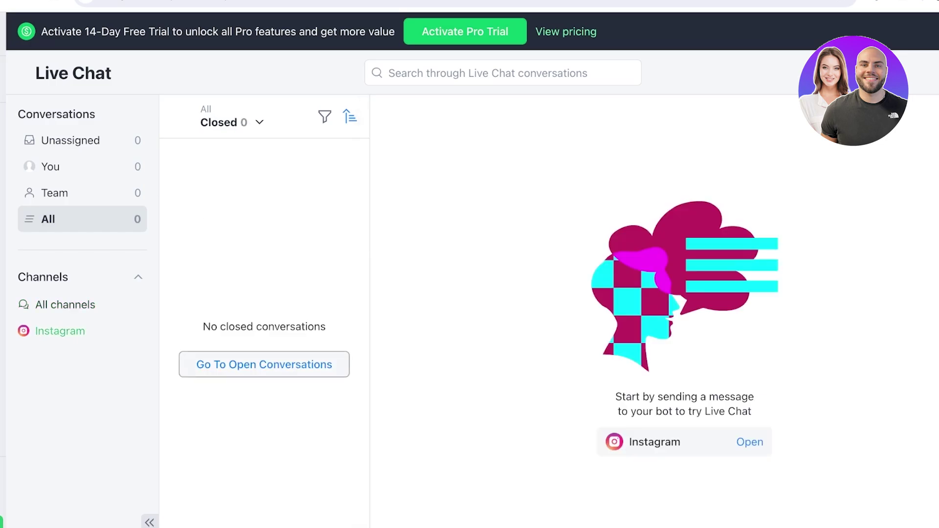
left_click(265, 365)
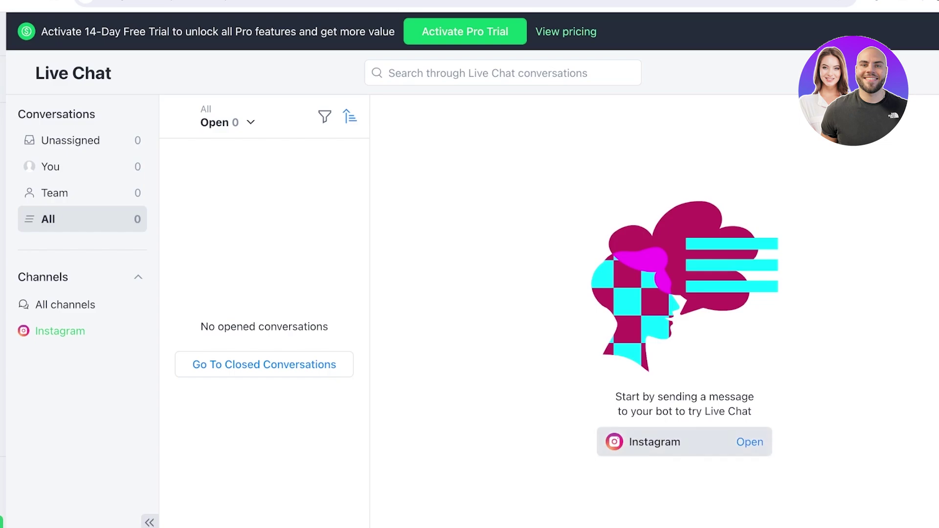
left_click(749, 443)
Step: Go to the My Automations page and create a new automation
left_click(4, 165)
left_click(4, 202)
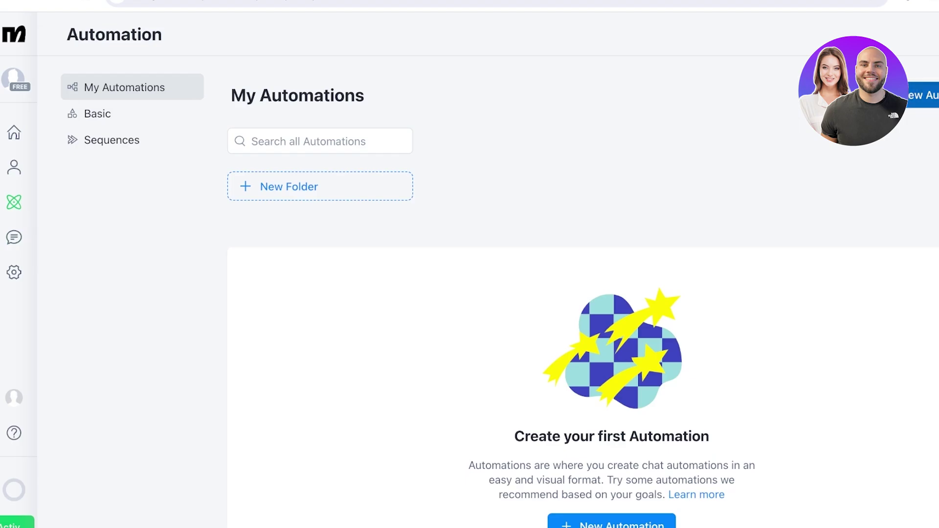
left_click(925, 95)
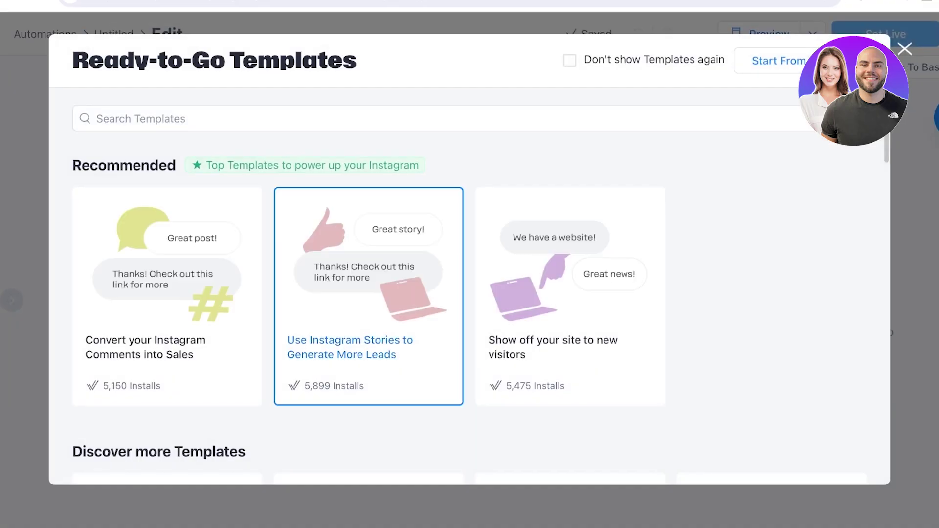
Step: Browse the recommended and additional Ready-to-Go Templates for Instagram automations
scroll(166, 294, "down", 5)
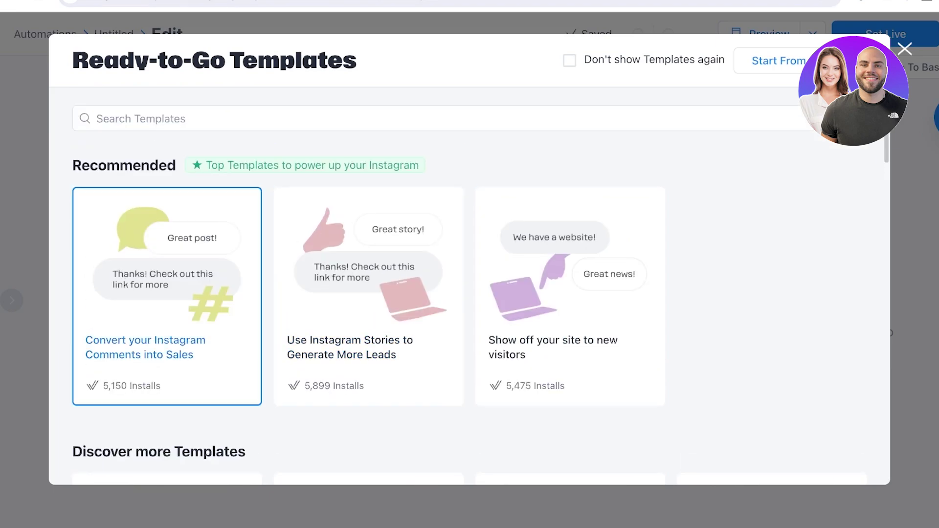
scroll(166, 297, "down", 1)
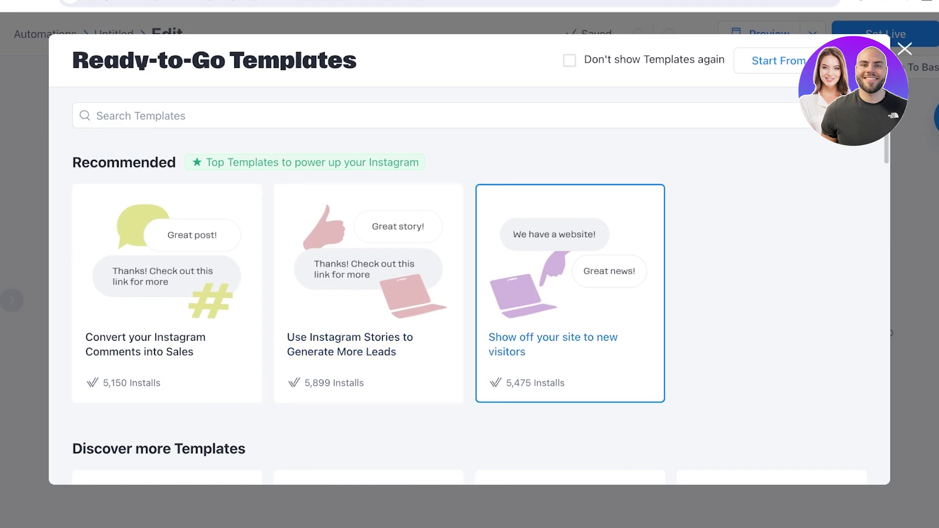
scroll(570, 220, "down", 8)
scroll(167, 235, "up", 4)
scroll(168, 245, "down", 4)
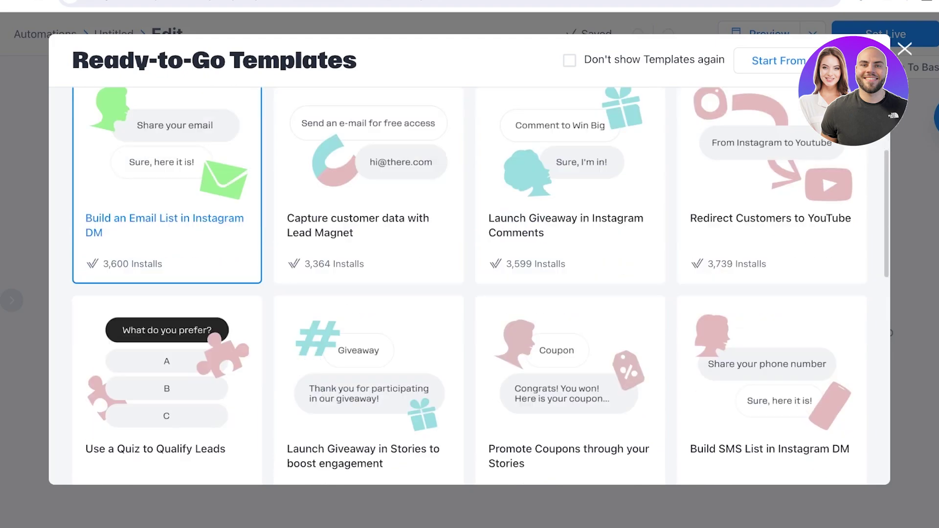
scroll(570, 342, "down", 10)
scroll(570, 271, "up", 7)
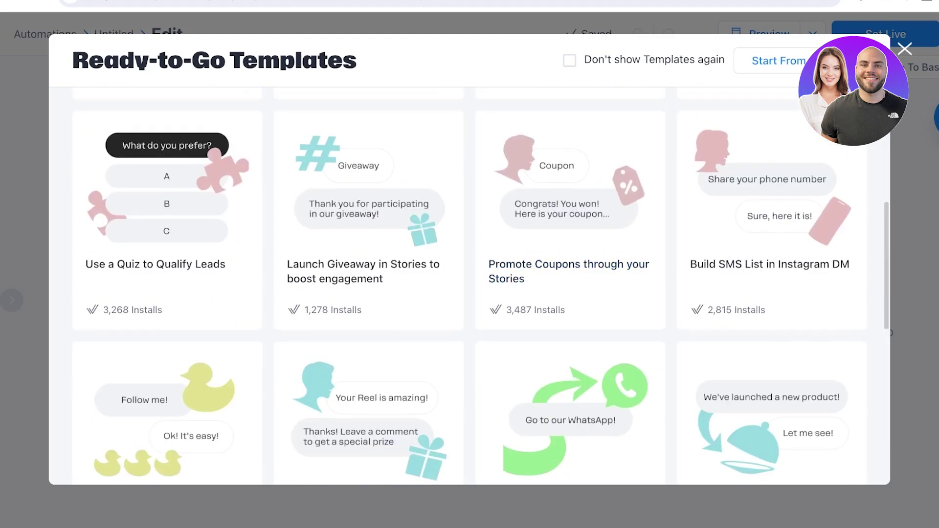
scroll(469, 287, "up", 8)
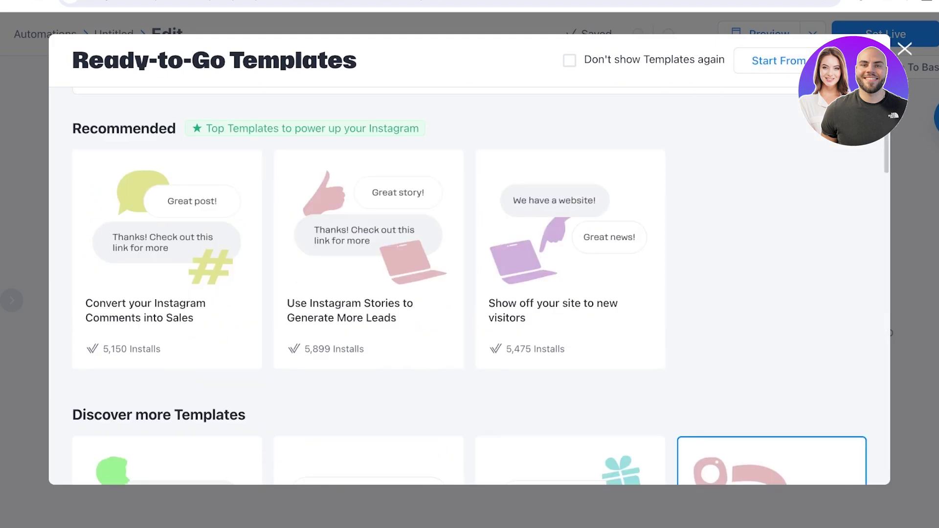
scroll(468, 286, "down", 5)
scroll(468, 286, "up", 5)
scroll(469, 287, "down", 5)
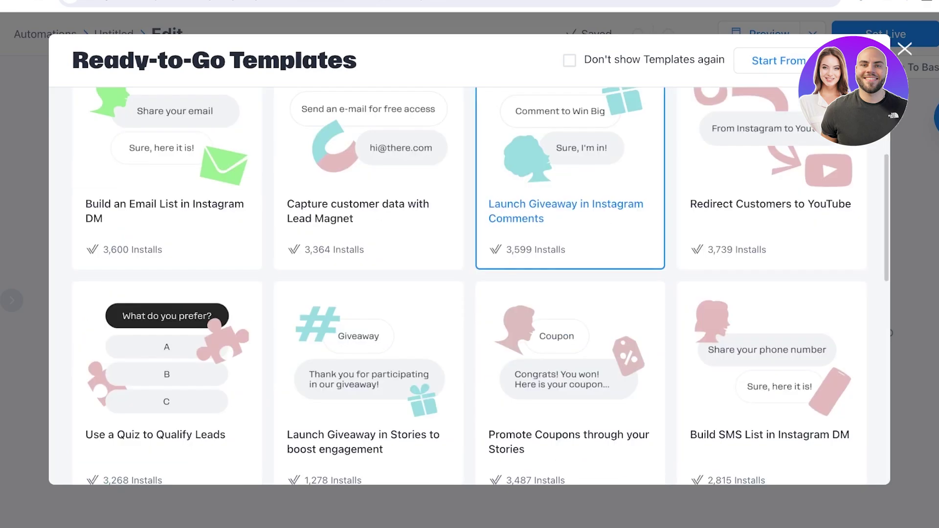
scroll(468, 286, "up", 5)
Step: Skip the ready-made templates and start the automation from scratch
left_click(809, 61)
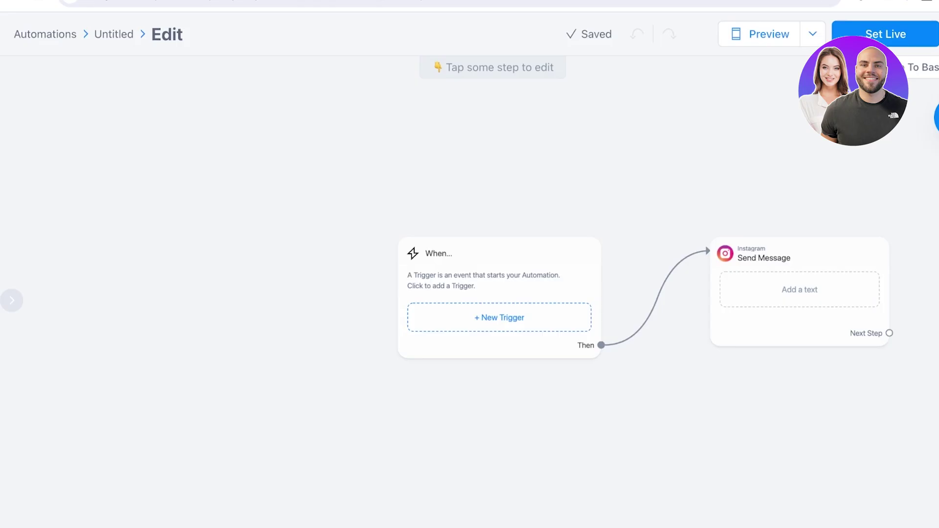
left_click(499, 318)
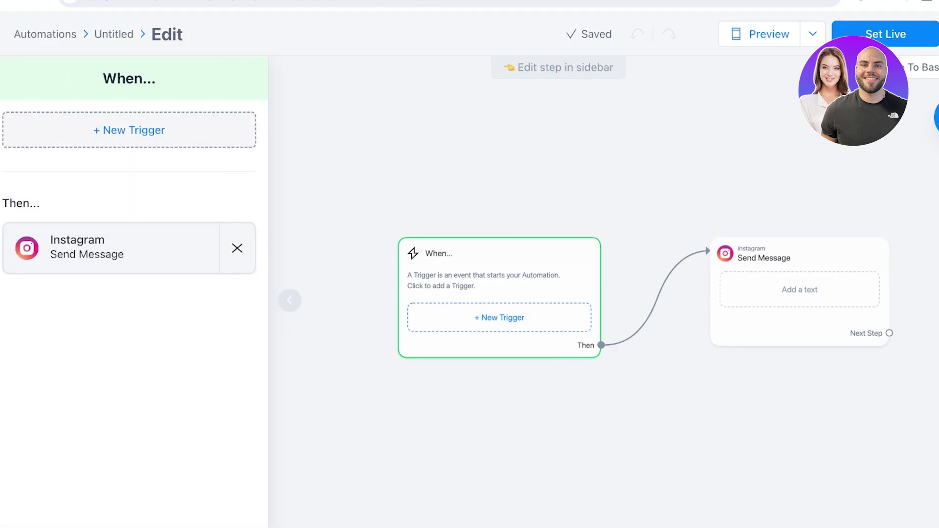
left_click(129, 131)
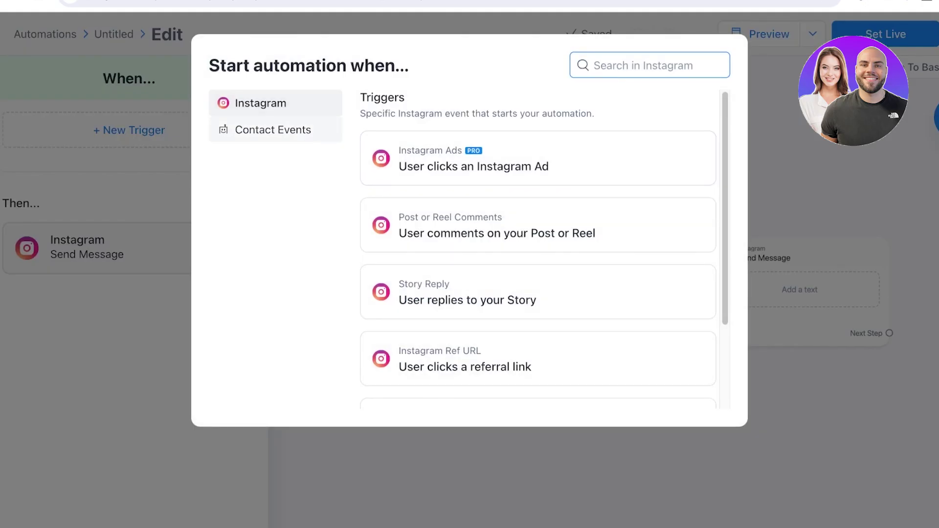
scroll(538, 181, "down", 2)
left_click(459, 318)
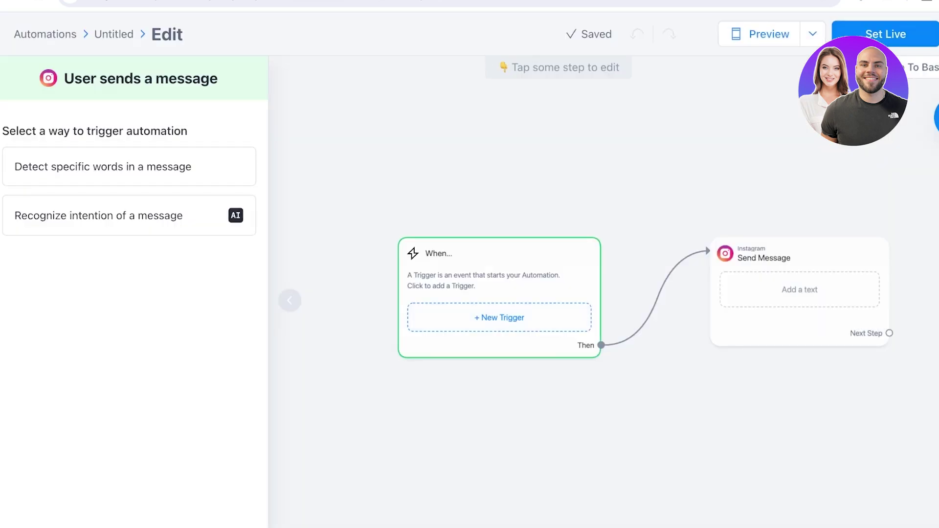
Step: Add the Instagram trigger "User sends a message" to the When block and make it detect specific words in a message
left_click(499, 286)
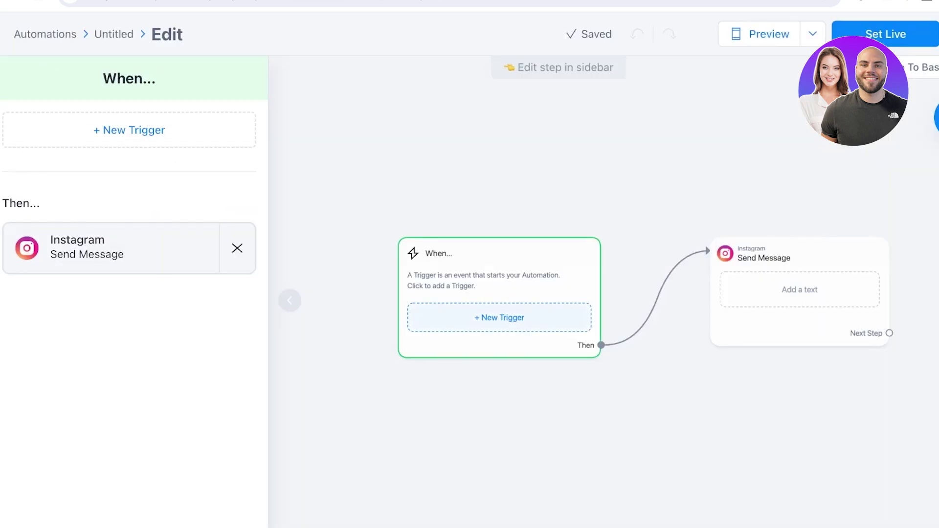
left_click(499, 317)
scroll(499, 274, "down", 3)
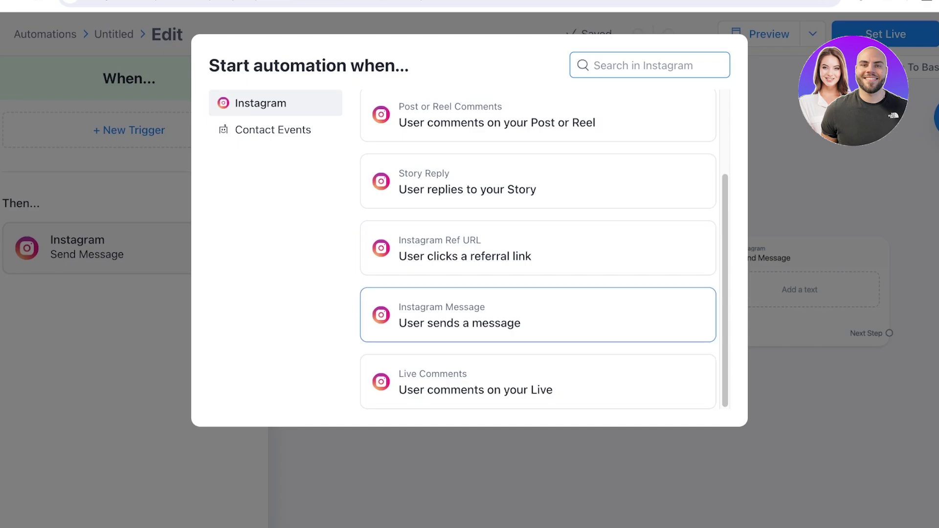
left_click(460, 315)
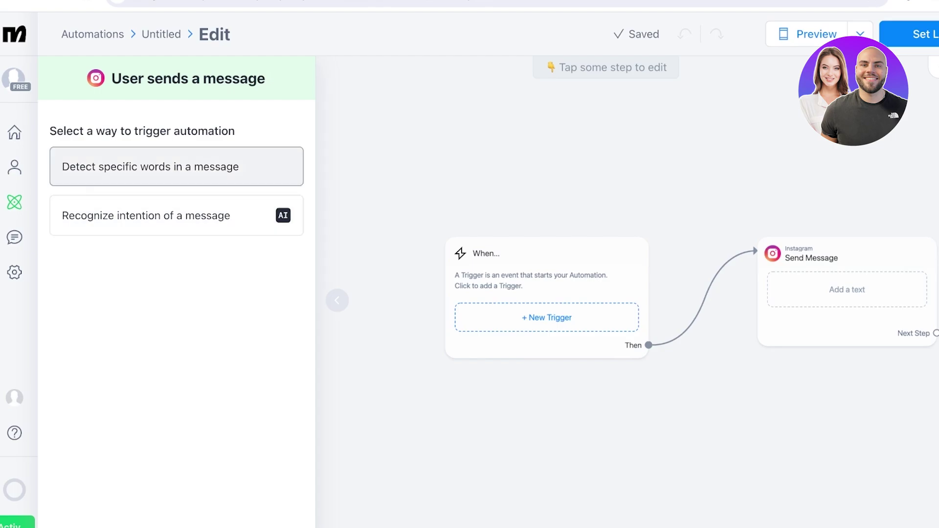
left_click(176, 166)
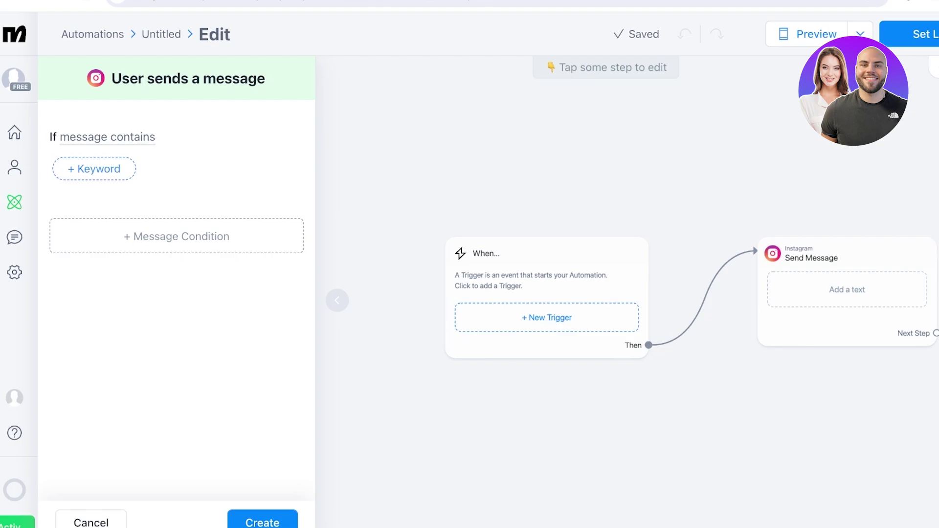
Step: Set the trigger condition to Message contains and add the keyword "Gleaming girly"
left_click(107, 137)
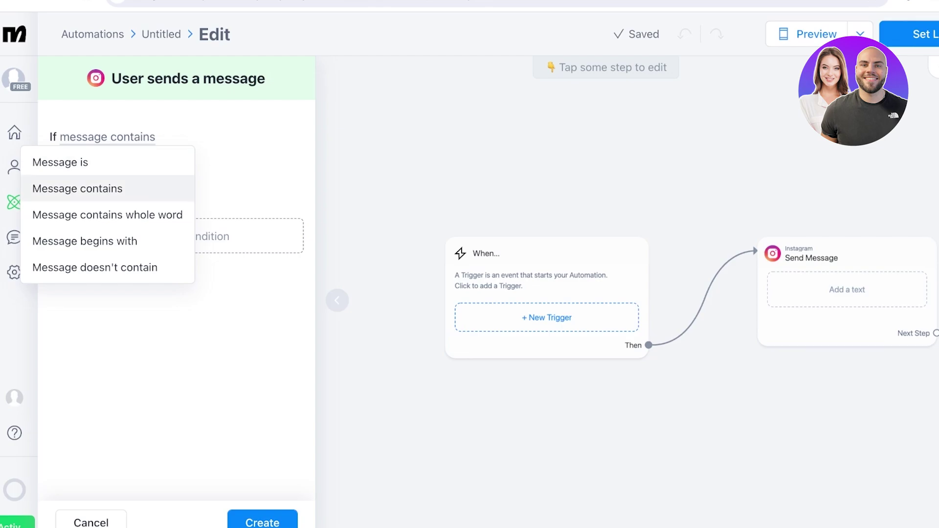
left_click(77, 189)
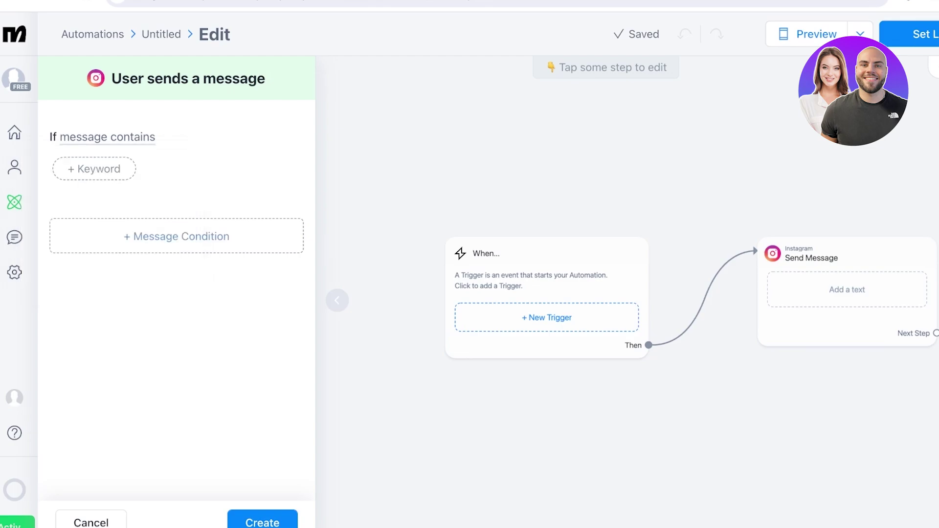
left_click(94, 169)
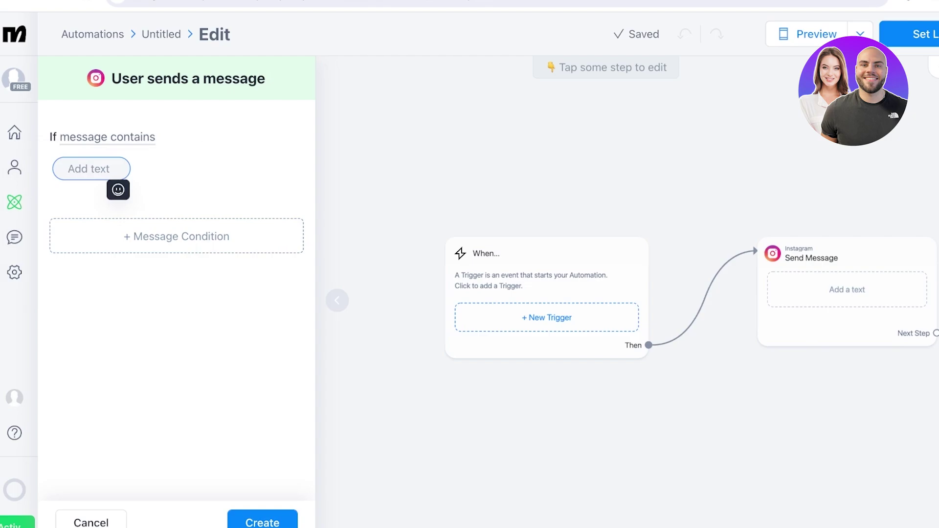
type("Gleaming")
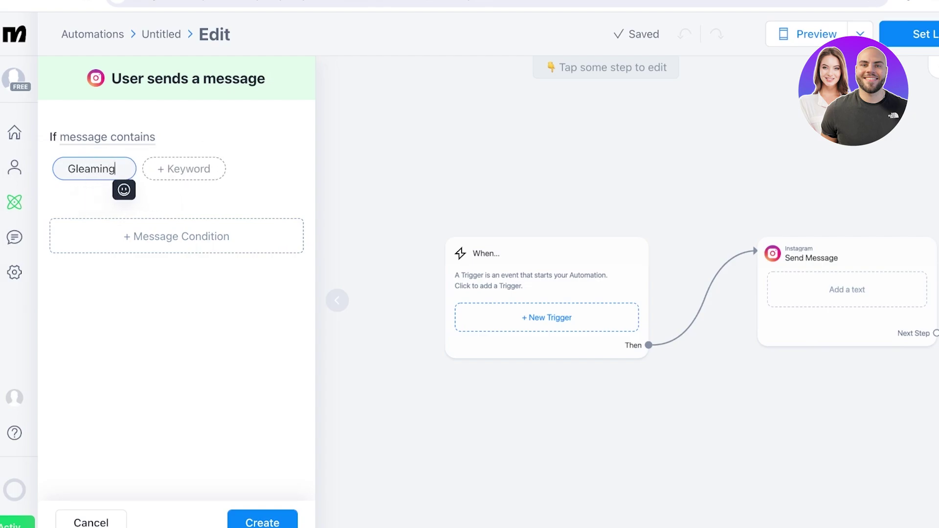
type(" iirly")
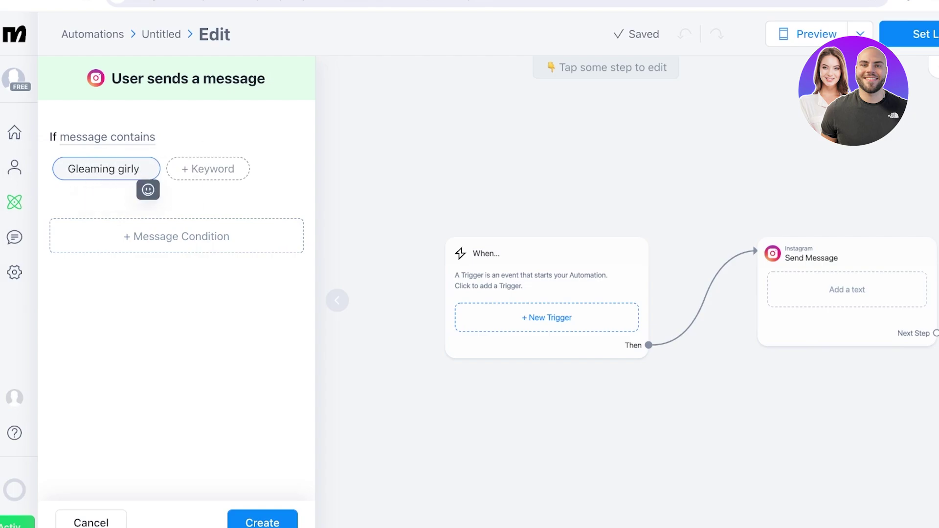
key("Return")
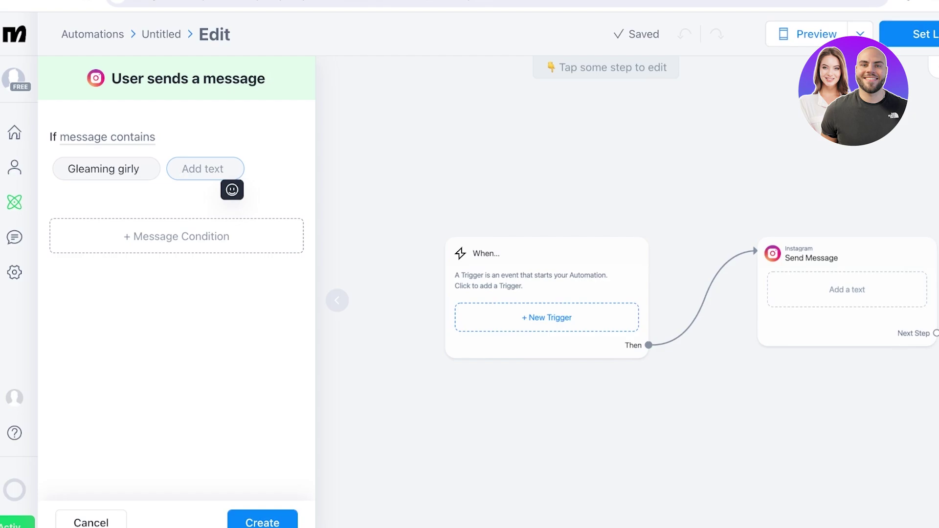
Step: Add "Shopping List" as a second keyword of the message condition
type("l")
key("BackSpace")
type("Kri")
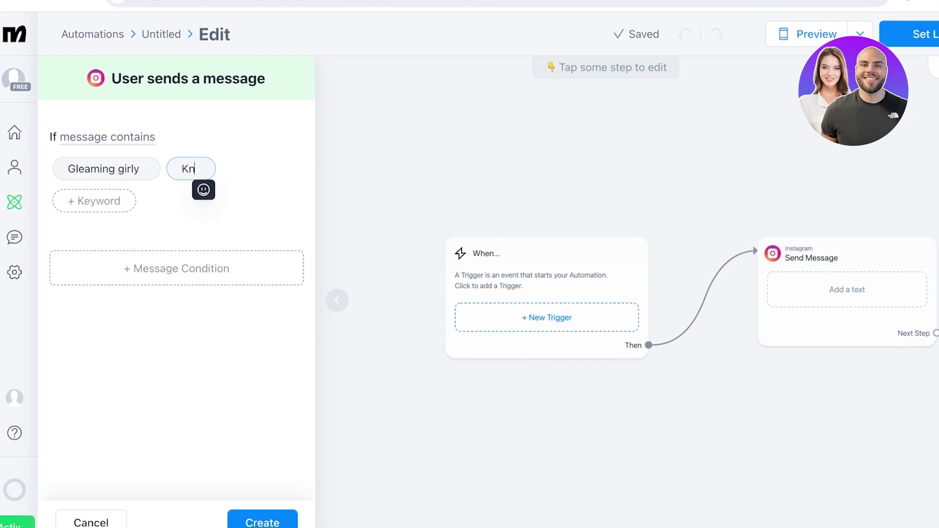
key("BackSpace")
key("BackSpace")
key("BackSpace")
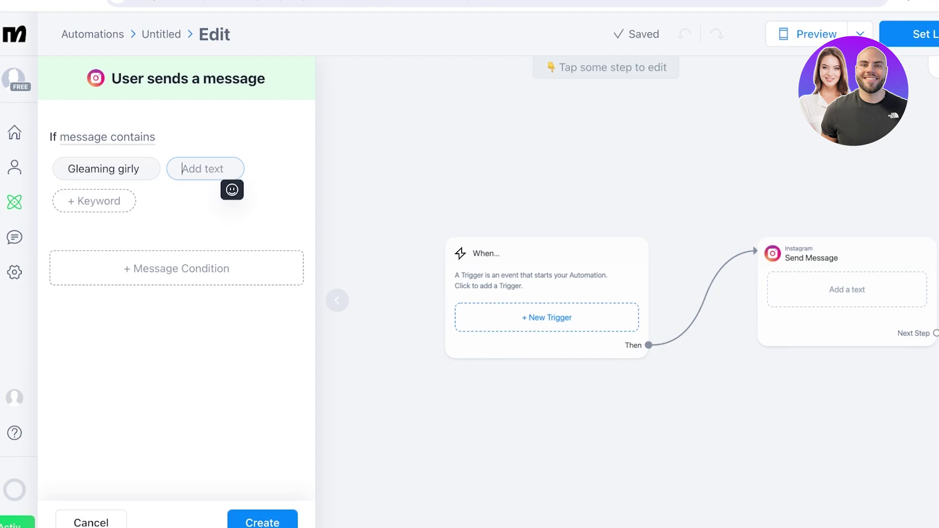
type("Shopping List")
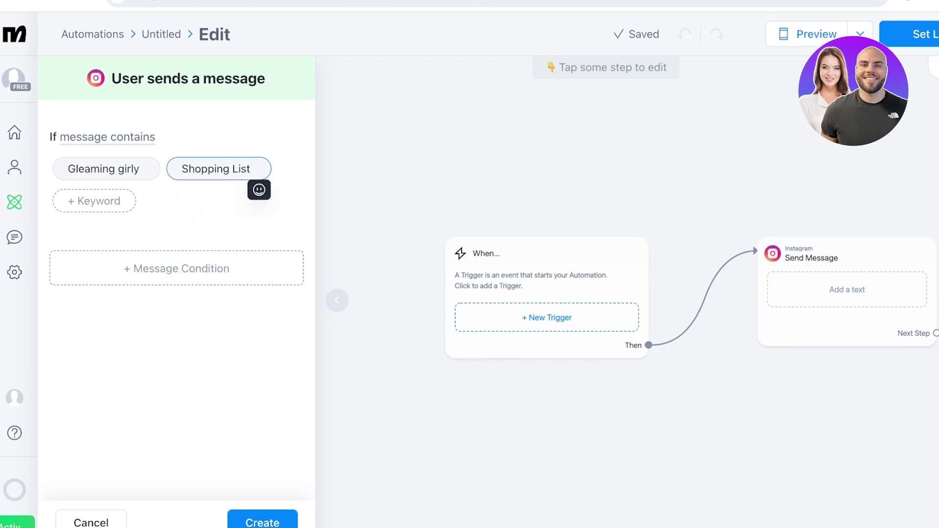
left_click(177, 269)
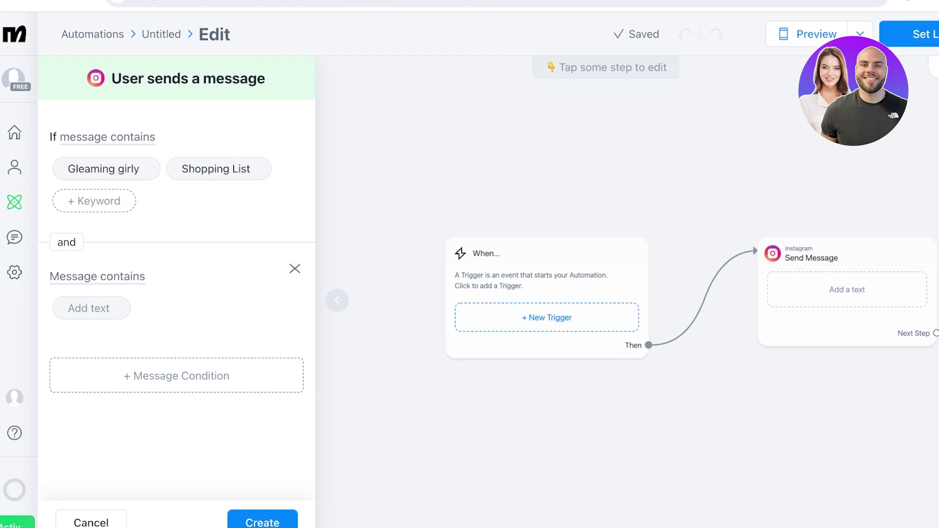
left_click(92, 309)
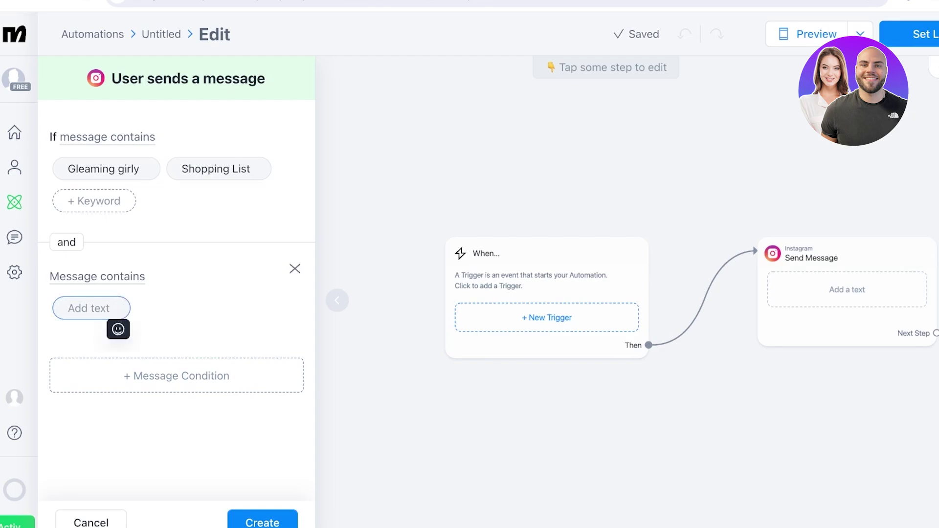
left_click(97, 276)
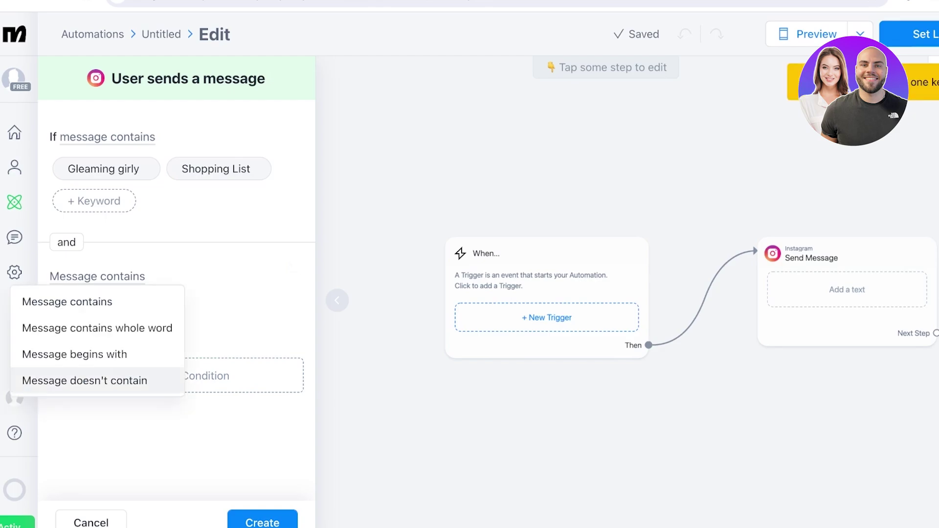
left_click(295, 268)
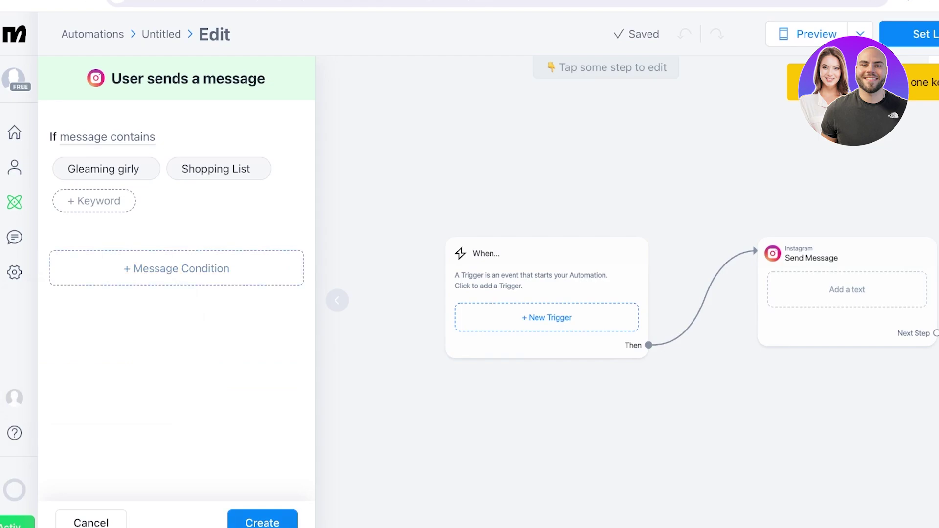
Step: Create the keyword trigger and open the text of the Instagram Send Message block for editing
left_click(262, 522)
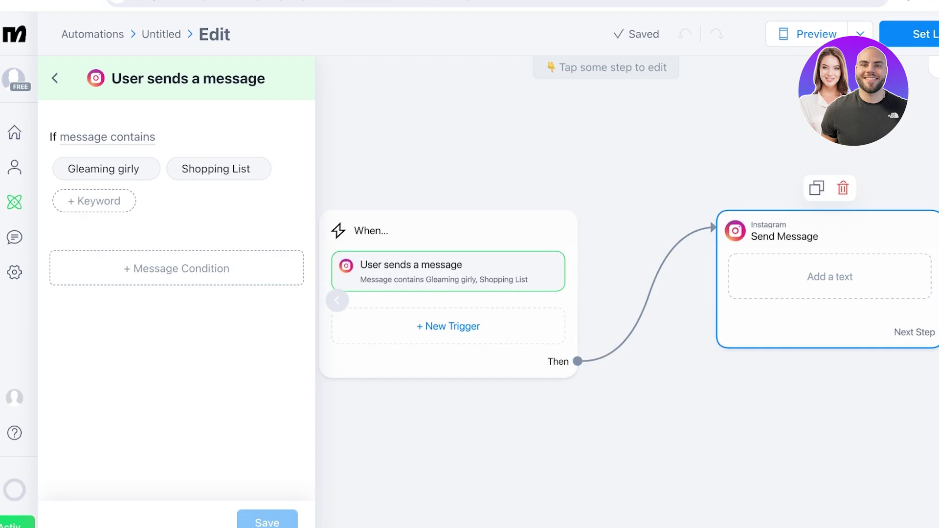
left_click(828, 278)
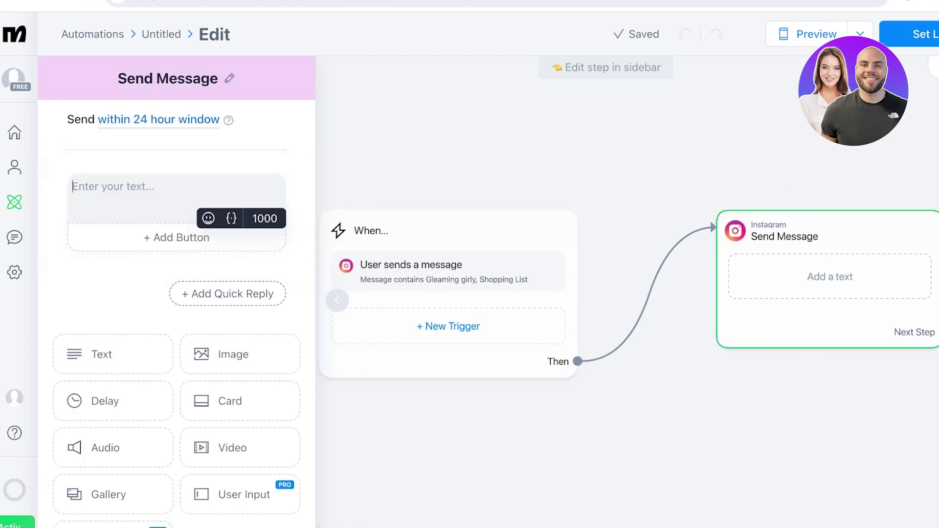
Step: Write the message text "Hey, thanks for contacting me! Here's a link to my top shopping reconmendations for this month!"
mouse_move(229, 120)
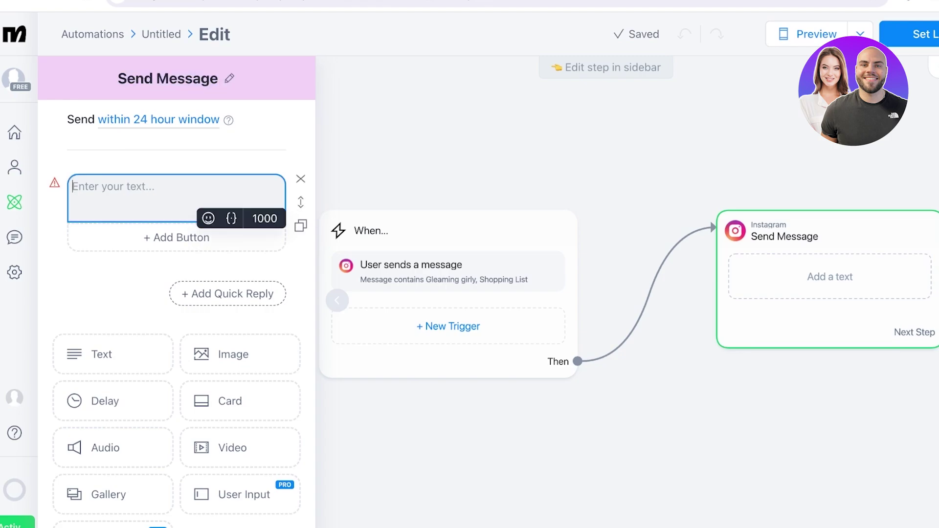
type("A")
key("BackSpace")
type("Hey, than")
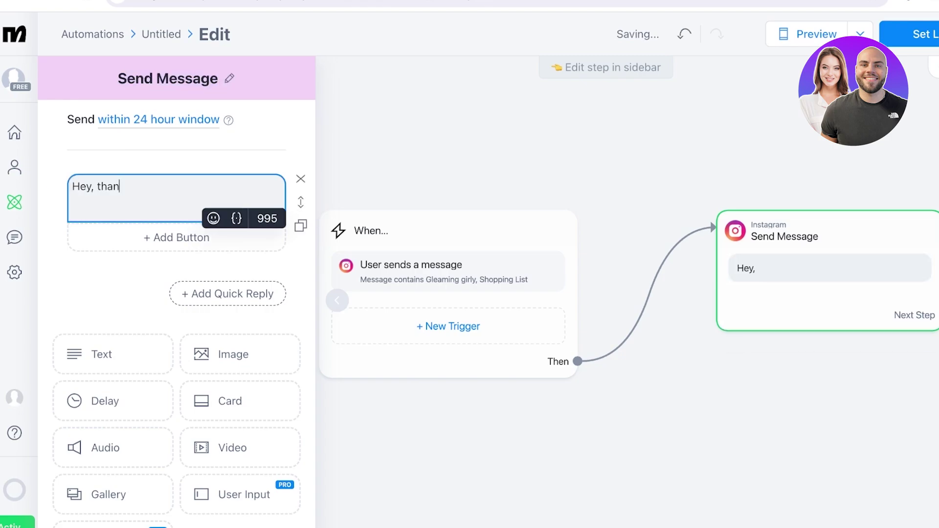
type("ks for conta")
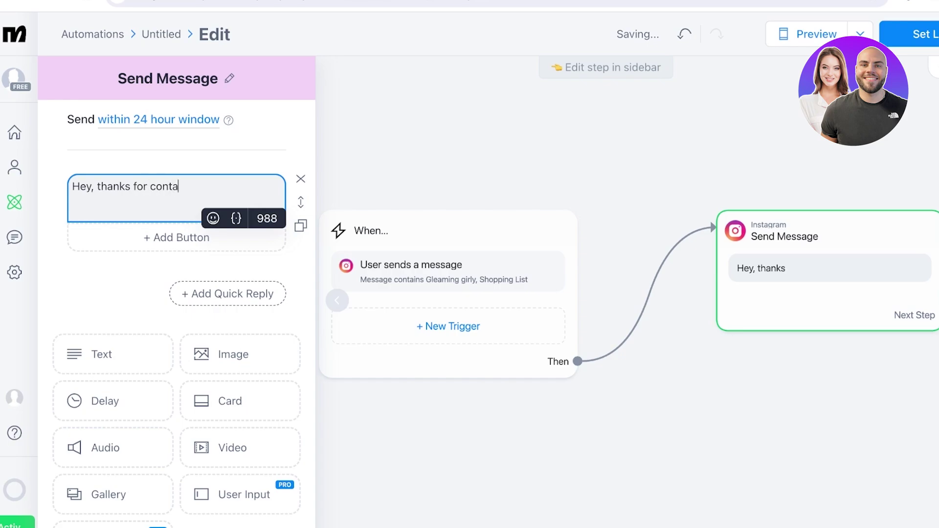
type("cting me! Here")
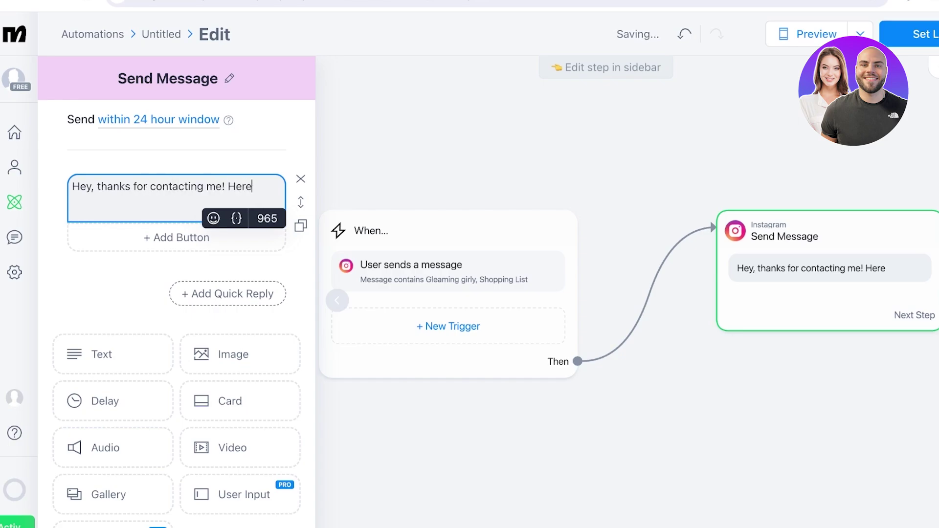
type("'s a link to")
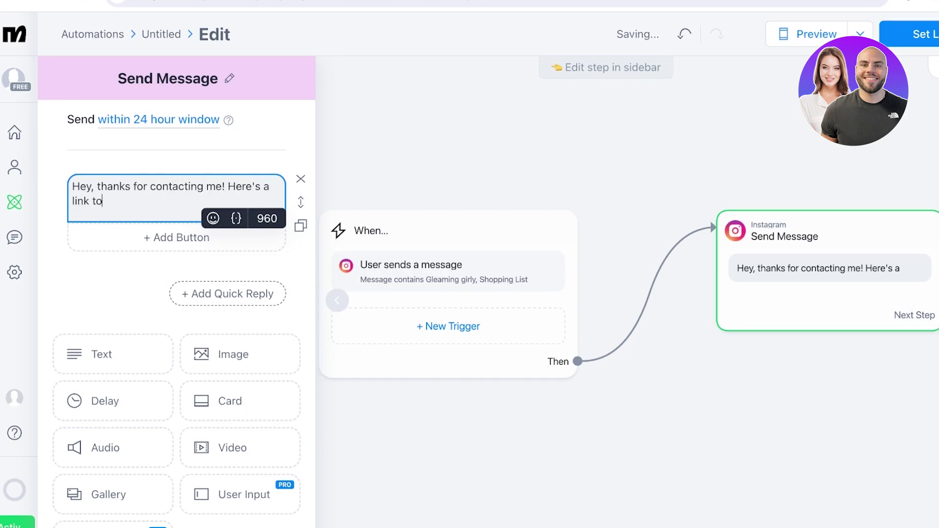
type(" my top s")
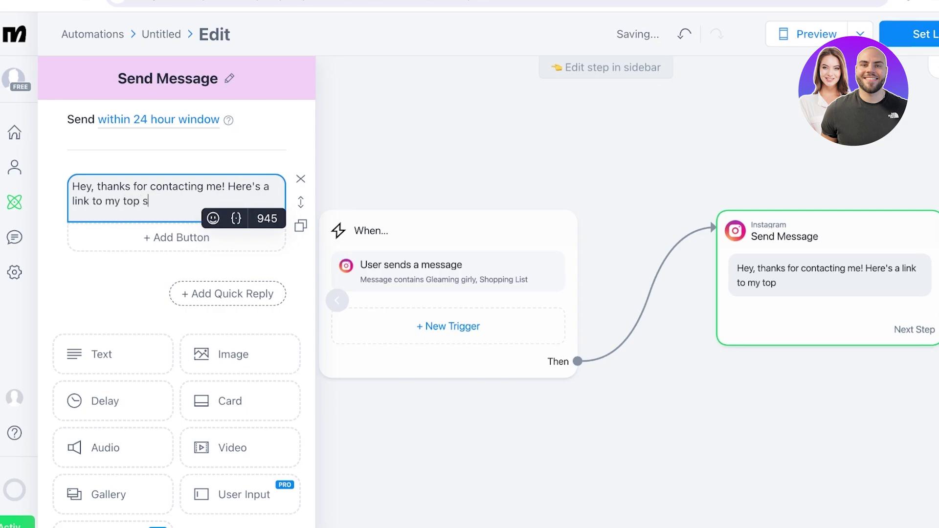
type("hopping reconm")
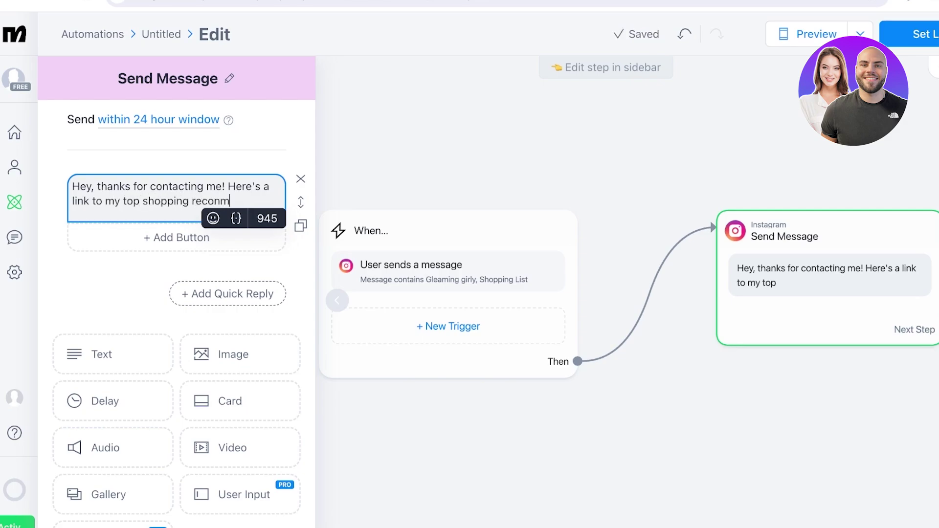
type("endations for the mo")
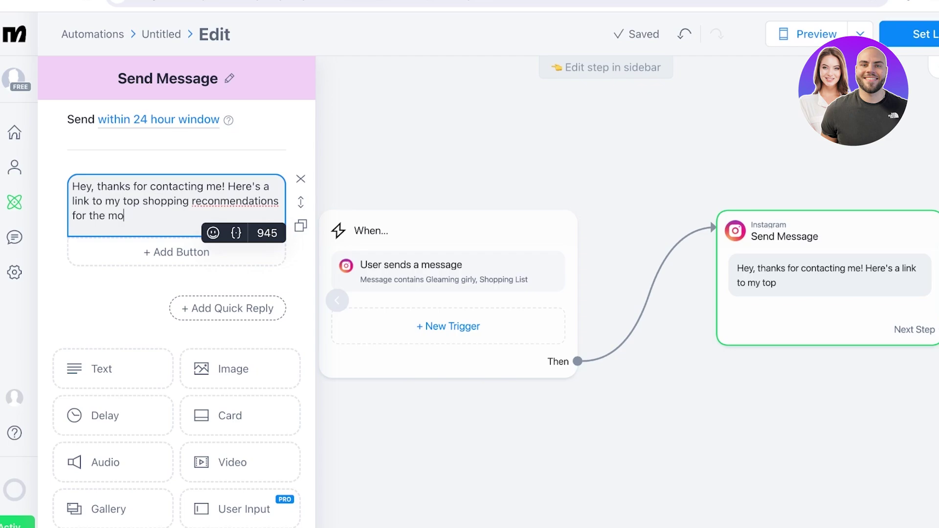
type("nth io")
key("BackSpace")
key("BackSpace")
type("of")
key("BackSpace")
key("BackSpace")
key("BackSpace")
key("BackSpace")
key("BackSpace")
key("BackSpace")
key("BackSpace")
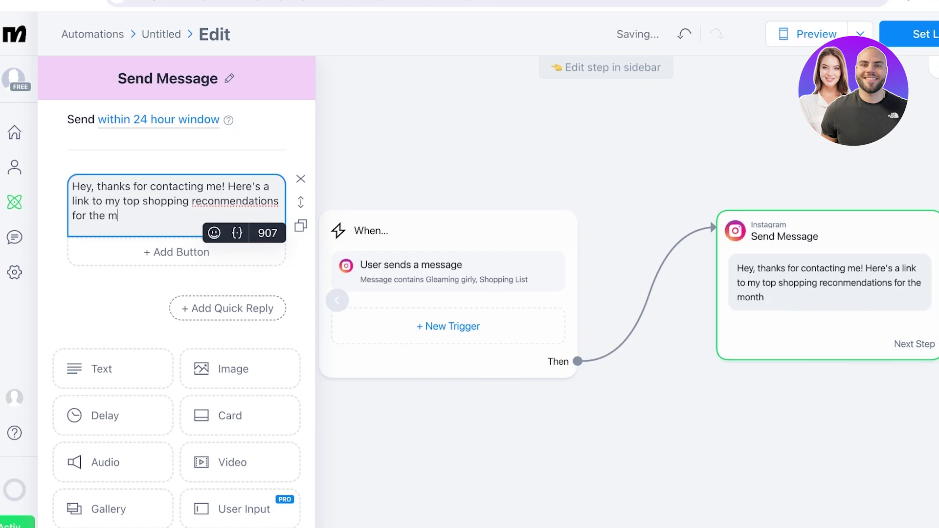
key("BackSpace")
key("BackSpace")
key("BackSpace")
key("BackSpace")
key("BackSpace")
type("this month! ")
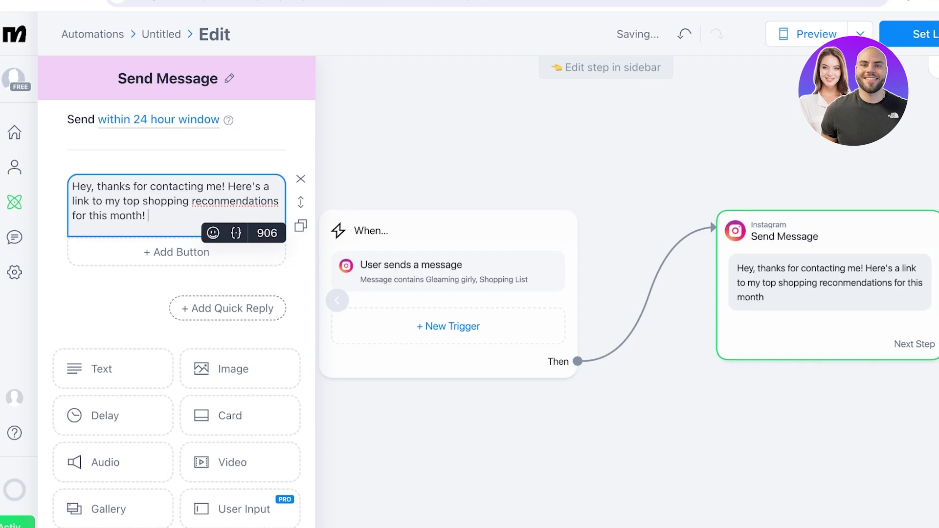
type("khaadi")
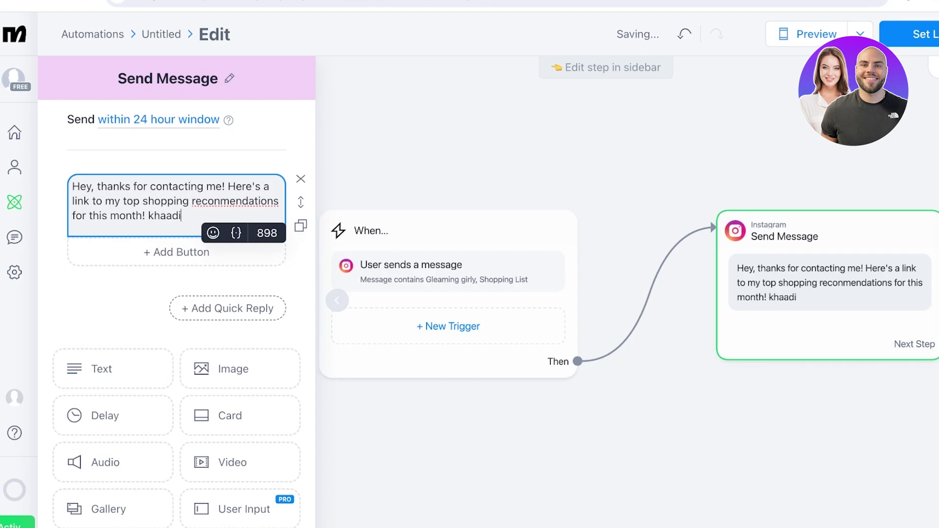
key("BackSpace")
key("BackSpace")
key("BackSpace")
key("BackSpace")
key("BackSpace")
key("BackSpace")
Step: Add a button under the message text that opens the website khaadi.com
left_click(177, 252)
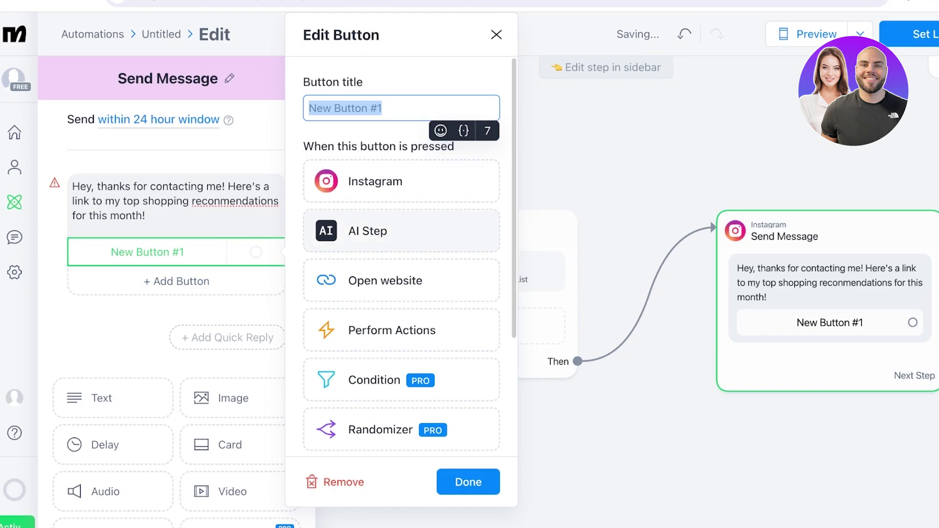
scroll(402, 174, "down", 2)
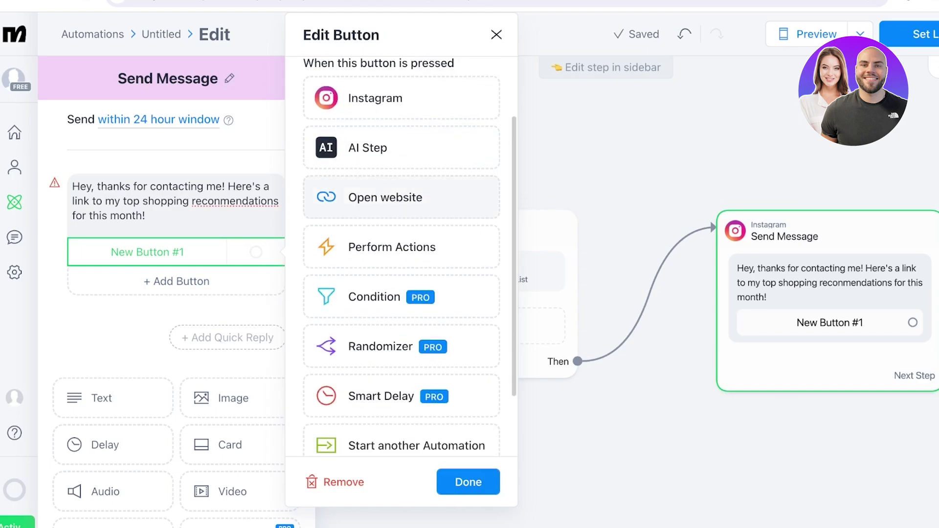
left_click(386, 173)
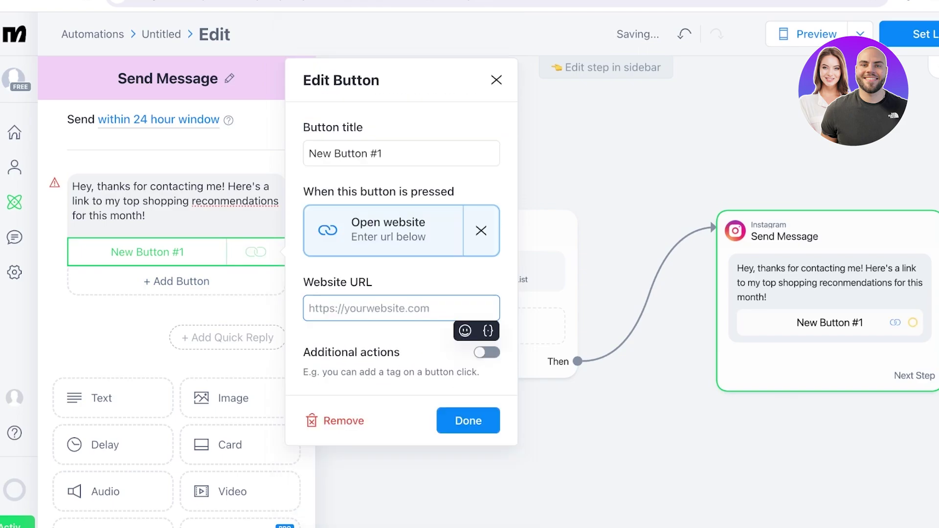
type("khaadi.cpm")
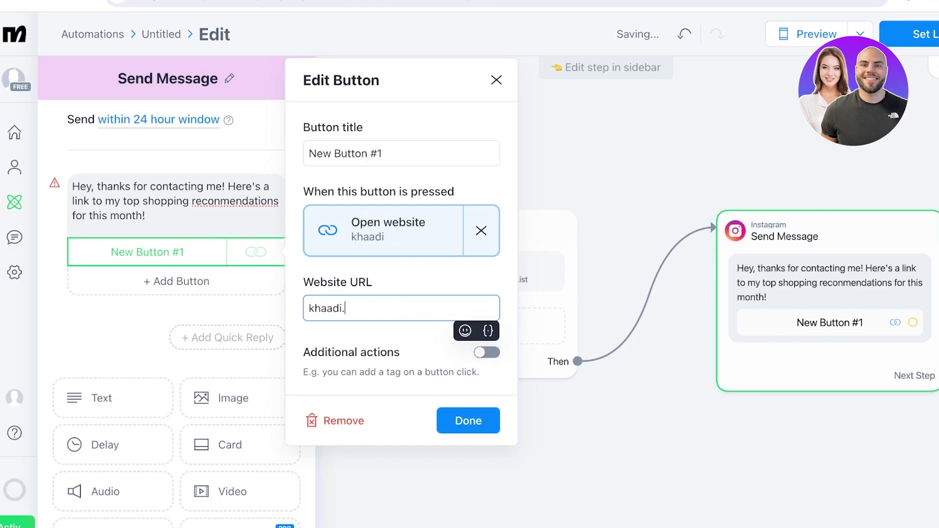
key("BackSpace")
key("BackSpace")
key("BackSpace")
key("BackSpace")
type(".com")
left_click(468, 420)
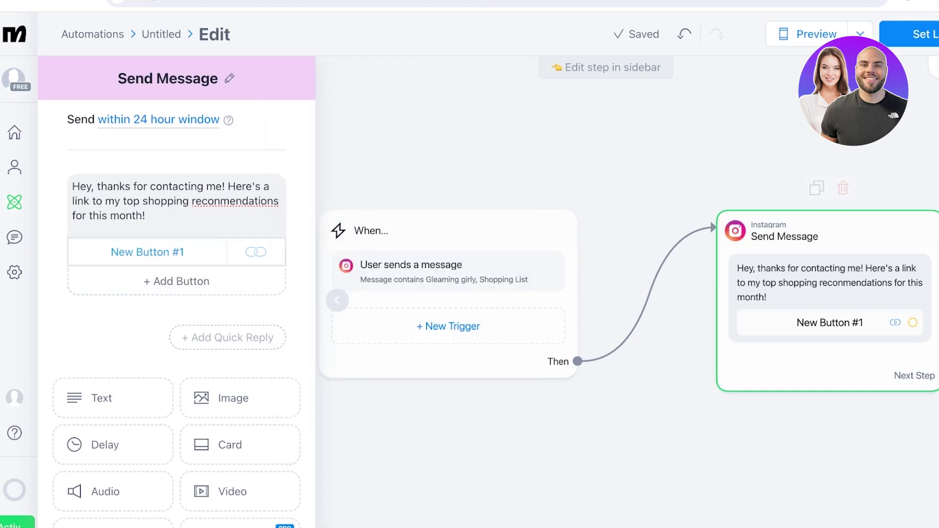
Step: Set the title of the message's website button to "Shopping List"
left_click(148, 252)
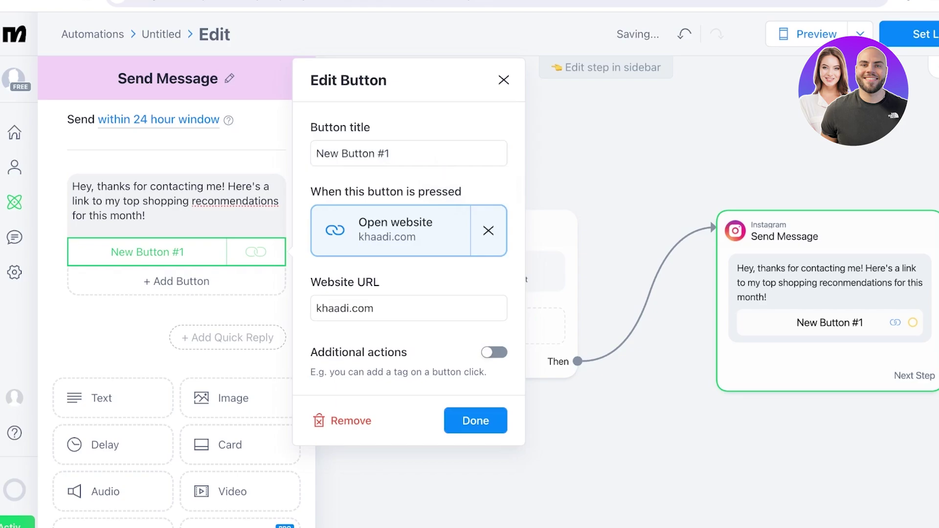
type("Shopping List")
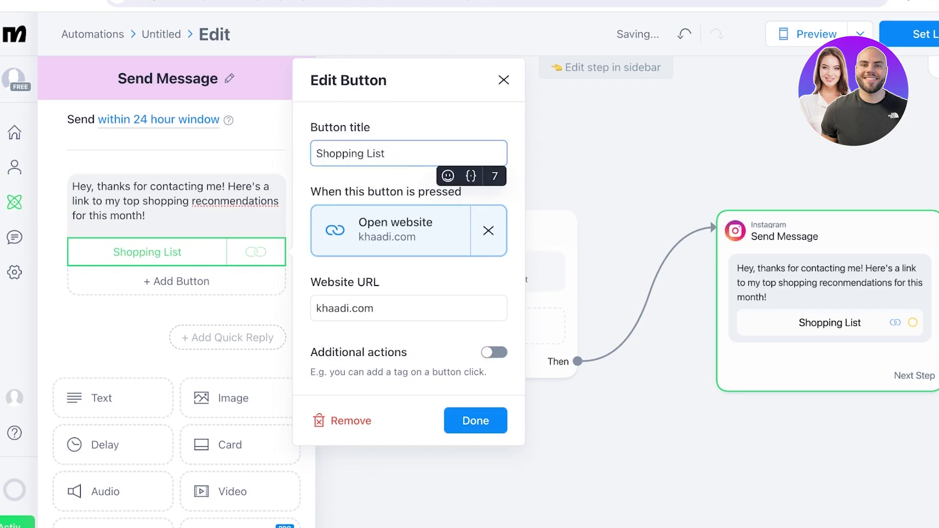
left_click(475, 420)
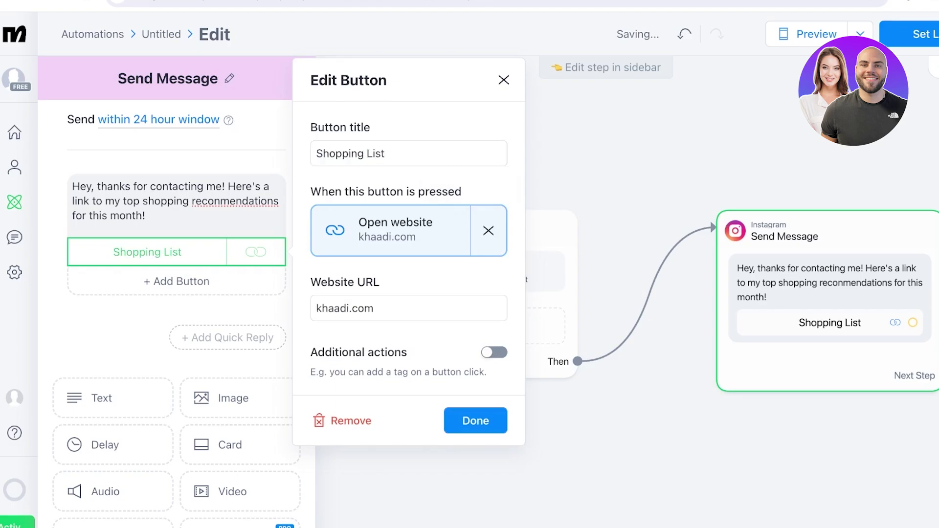
Step: Look through the step types that can follow the Send Message block without adding one
scroll(176, 293, "down", 3)
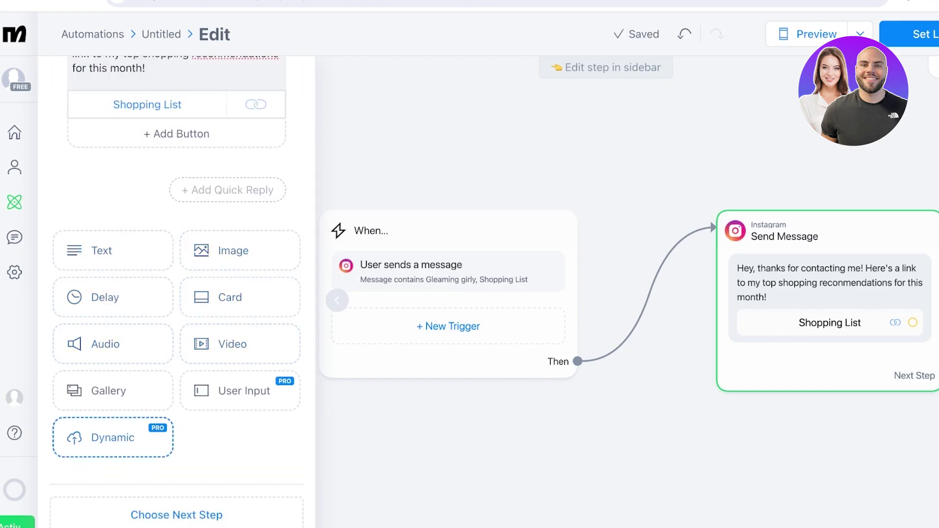
left_click(176, 515)
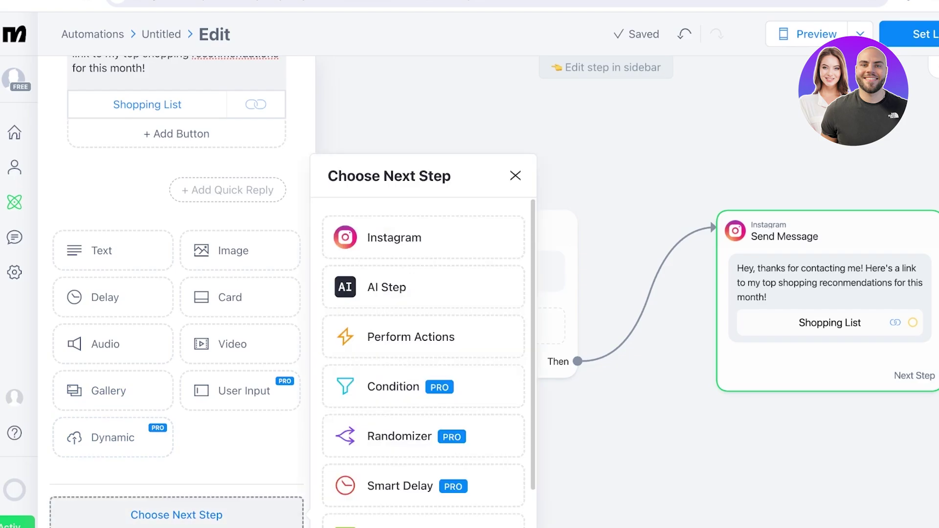
left_click(239, 443)
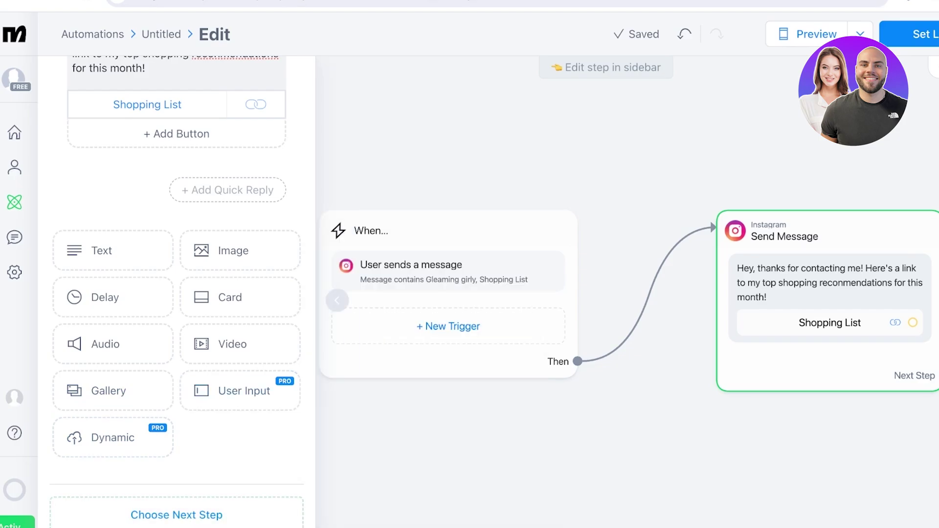
left_click(816, 188)
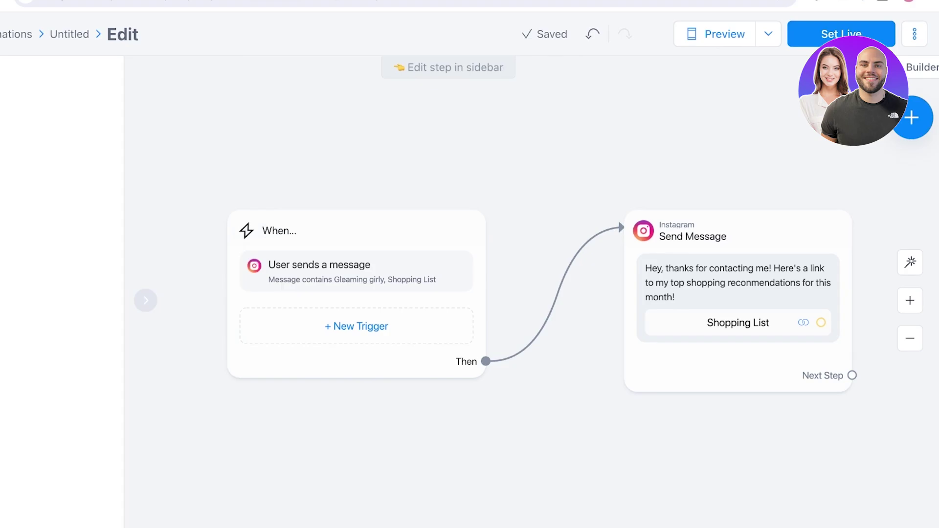
left_click(847, 375)
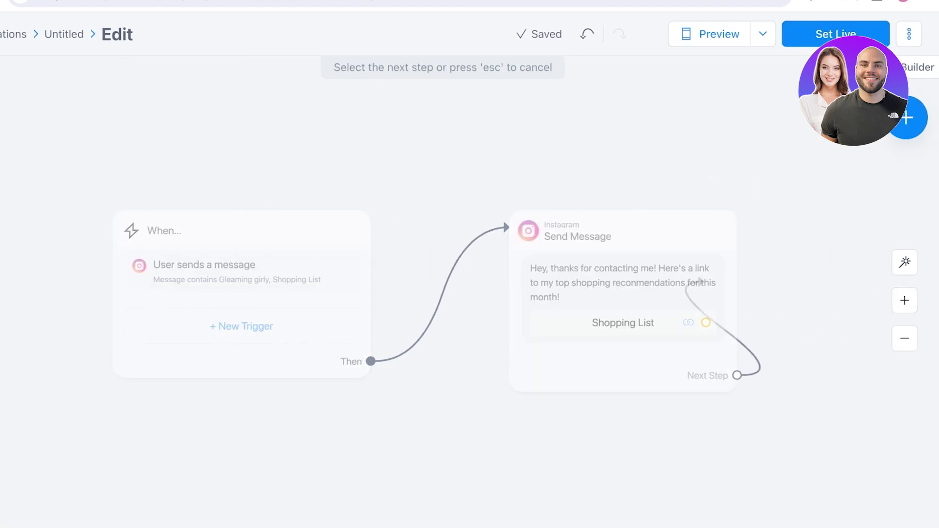
left_click(861, 244)
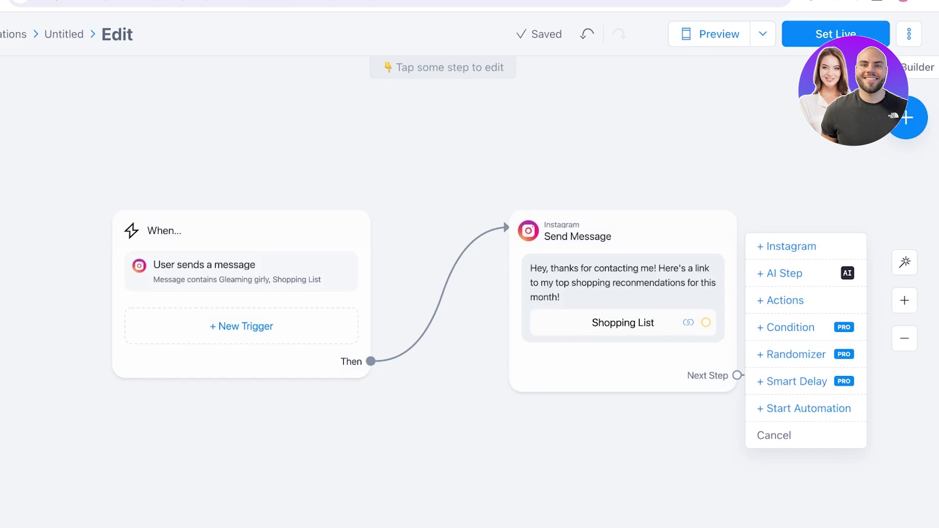
key("Escape")
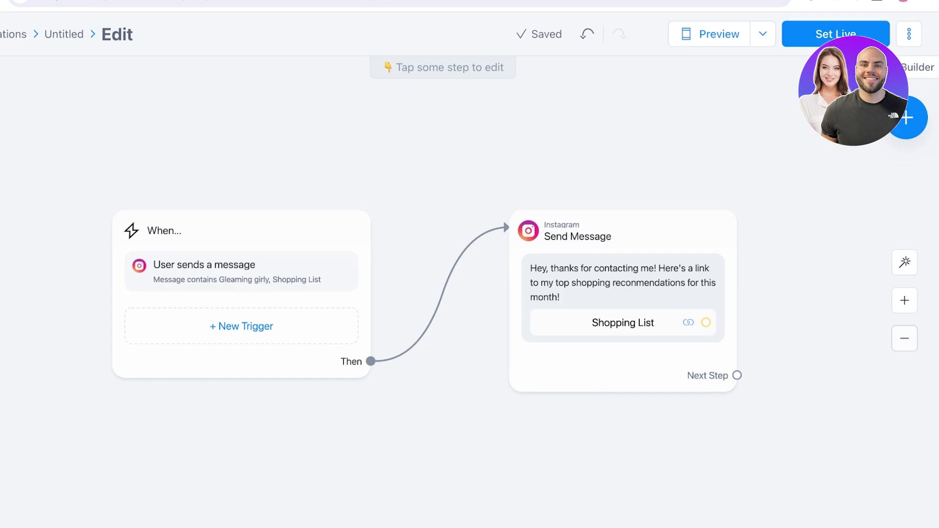
Step: Set the keyword reply automation live
left_click(838, 37)
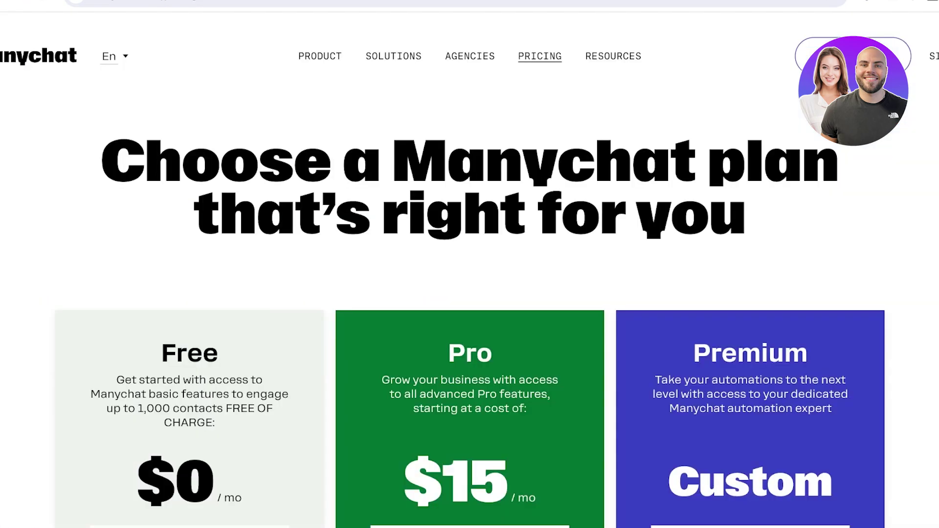
Step: Compare the prices, channel access and key features of the Free, Pro and Premium plans on the Manychat pricing page
scroll(469, 293, "down", 5)
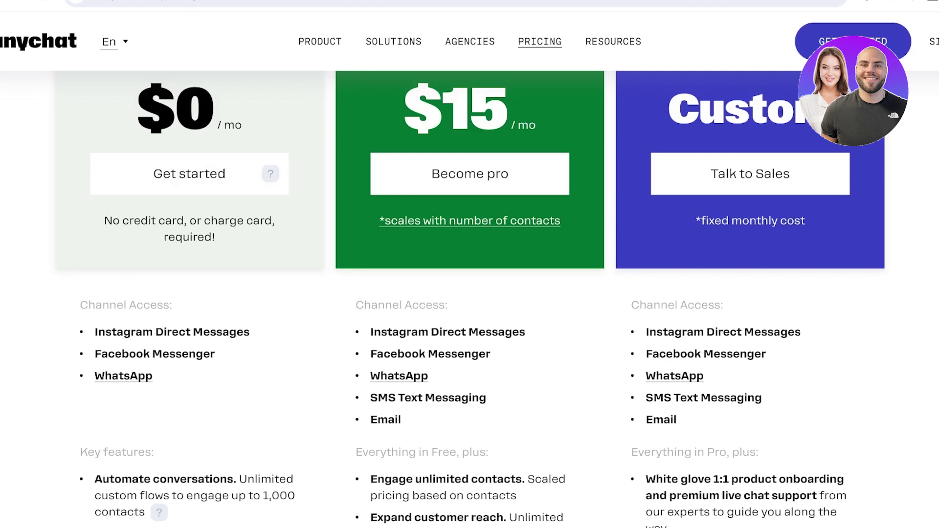
scroll(469, 299, "up", 2)
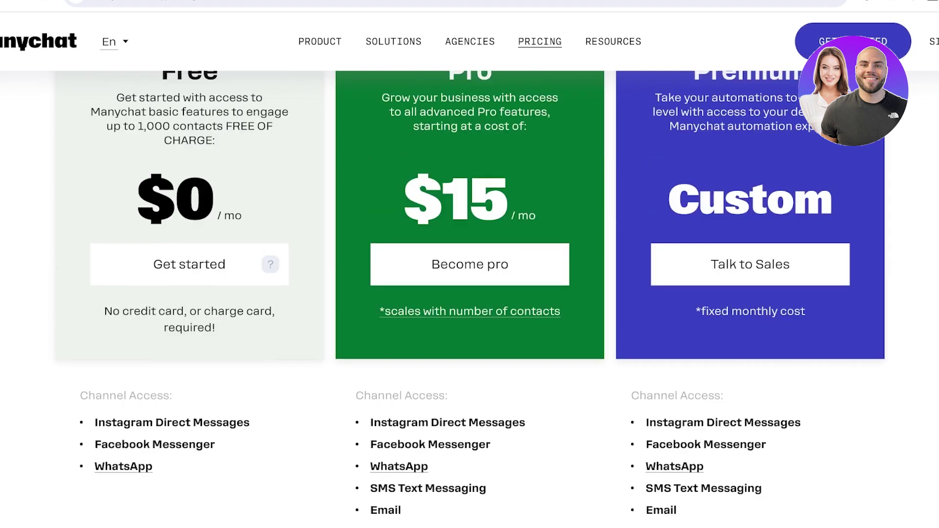
scroll(469, 294, "down", 1)
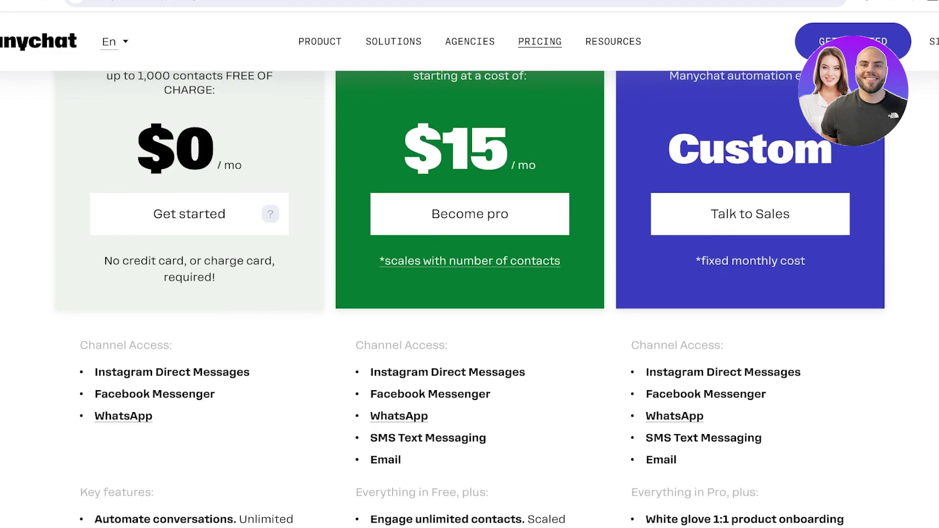
scroll(470, 299, "down", 1)
scroll(469, 299, "down", 4)
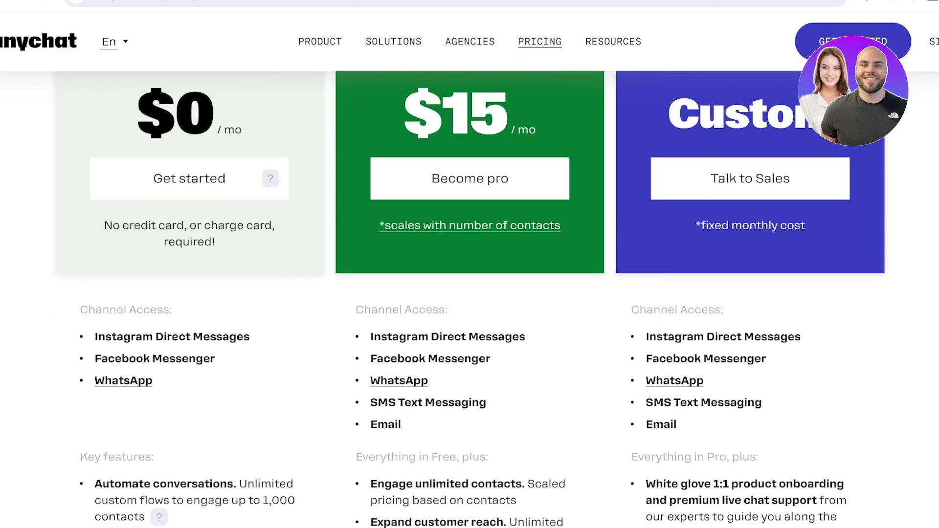
scroll(470, 299, "up", 9)
mouse_move(270, 411)
scroll(270, 412, "down", 14)
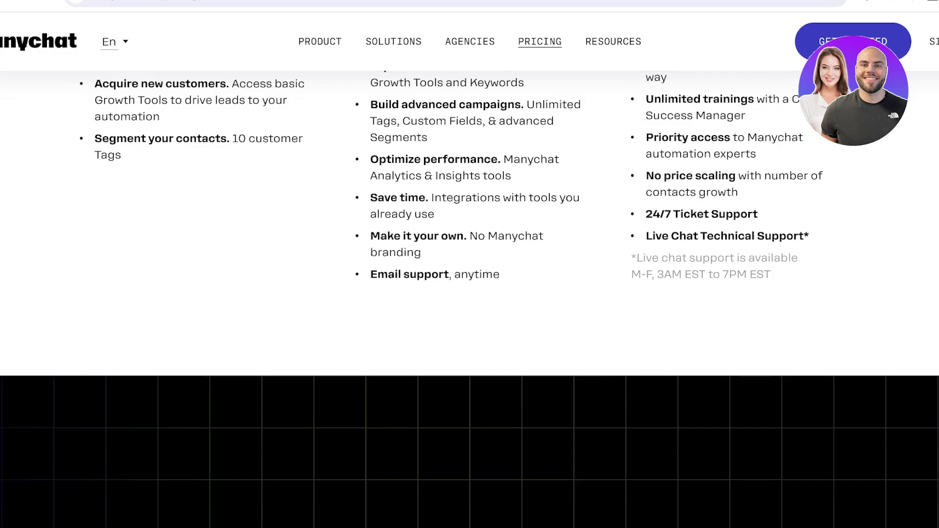
scroll(271, 411, "up", 8)
scroll(469, 300, "down", 1)
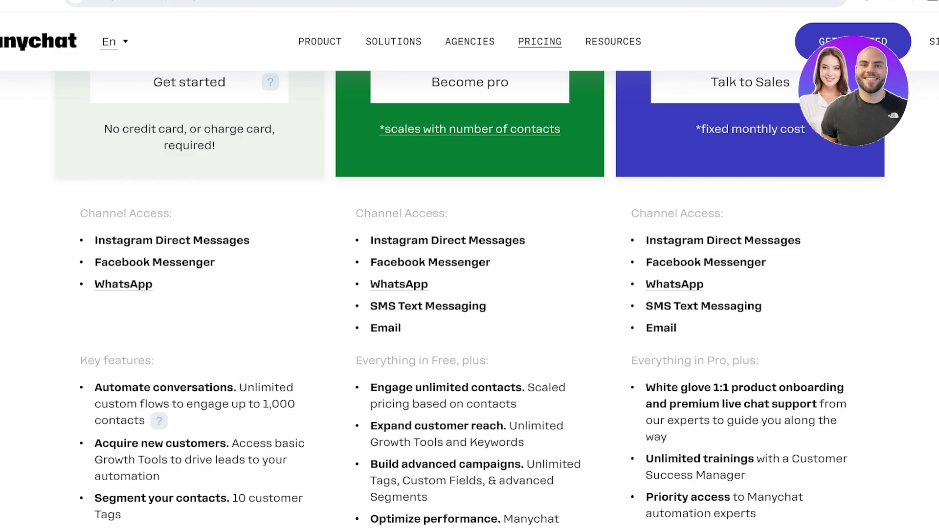
scroll(470, 299, "down", 1)
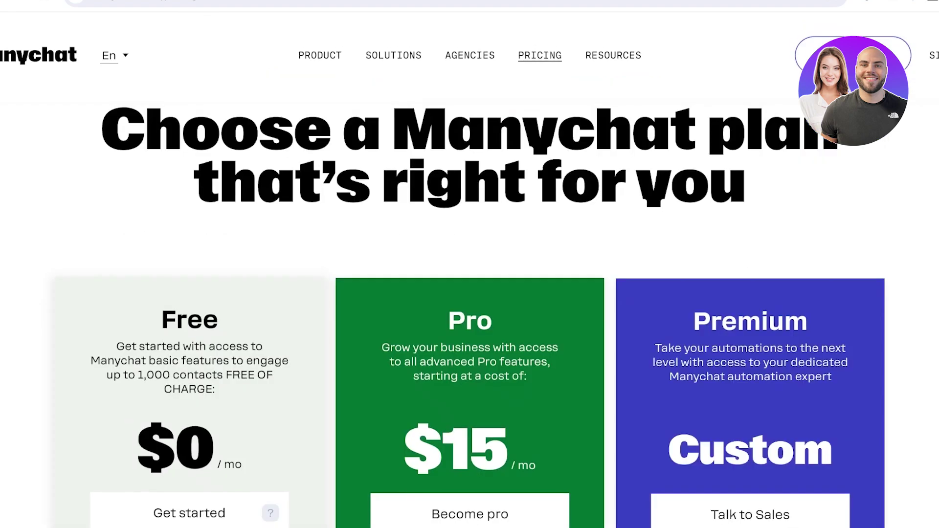
scroll(469, 300, "down", 10)
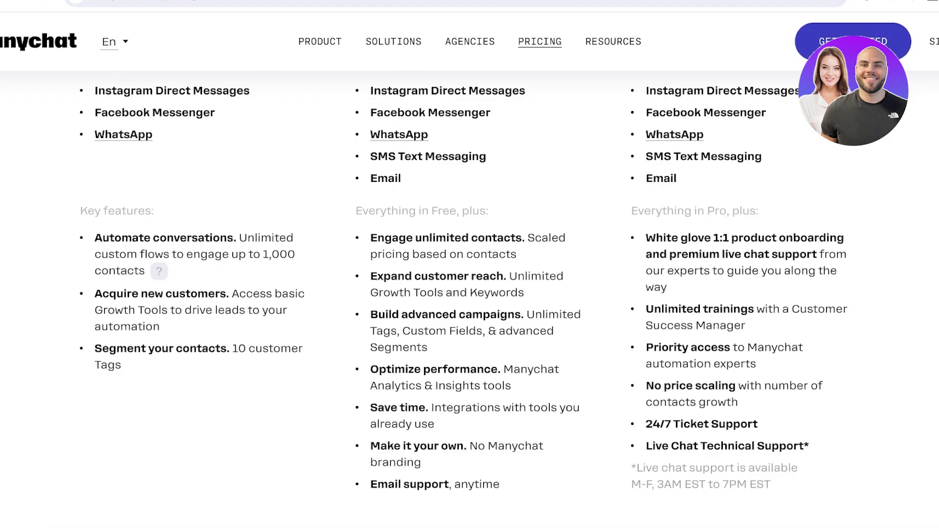
scroll(470, 300, "up", 8)
scroll(470, 299, "down", 5)
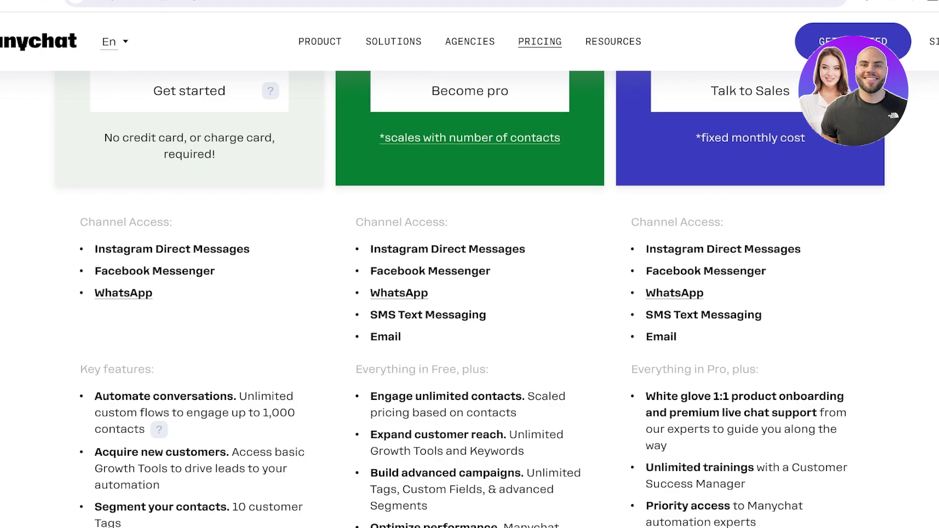
scroll(469, 300, "down", 1)
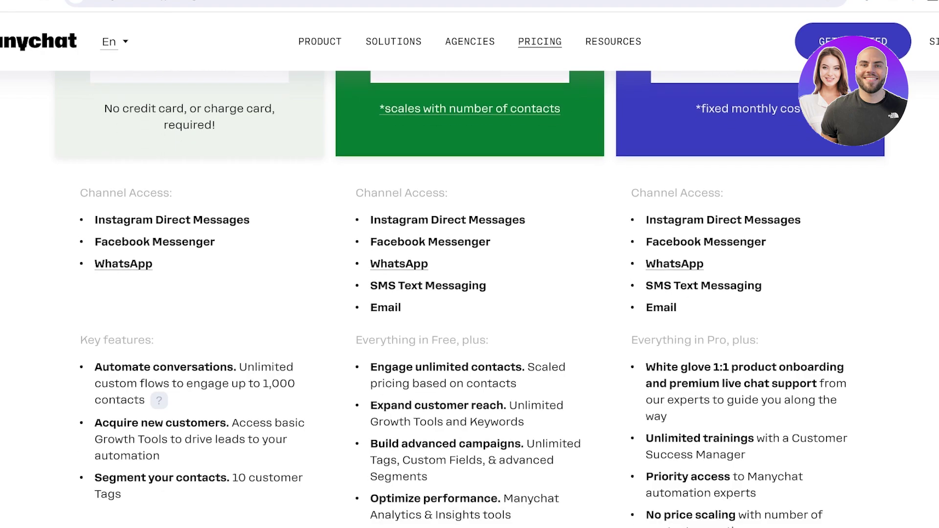
scroll(469, 300, "down", 1)
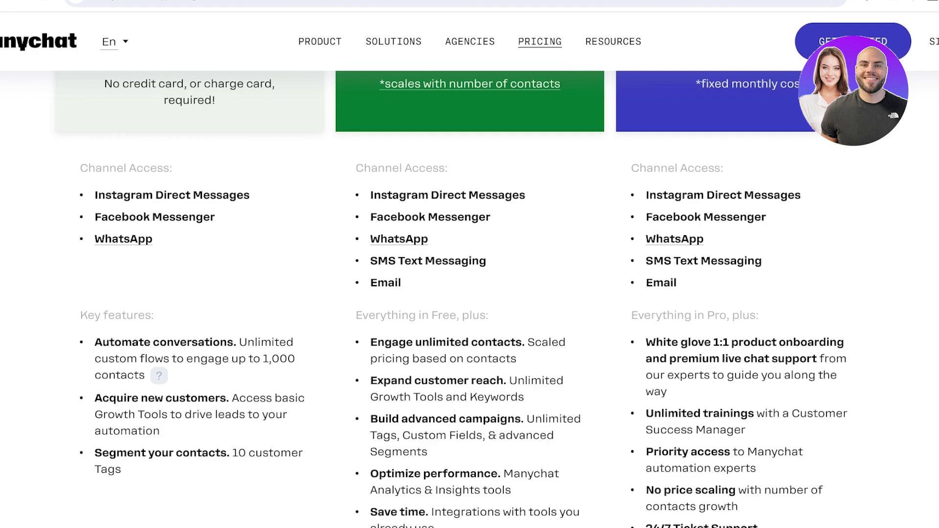
scroll(469, 300, "down", 3)
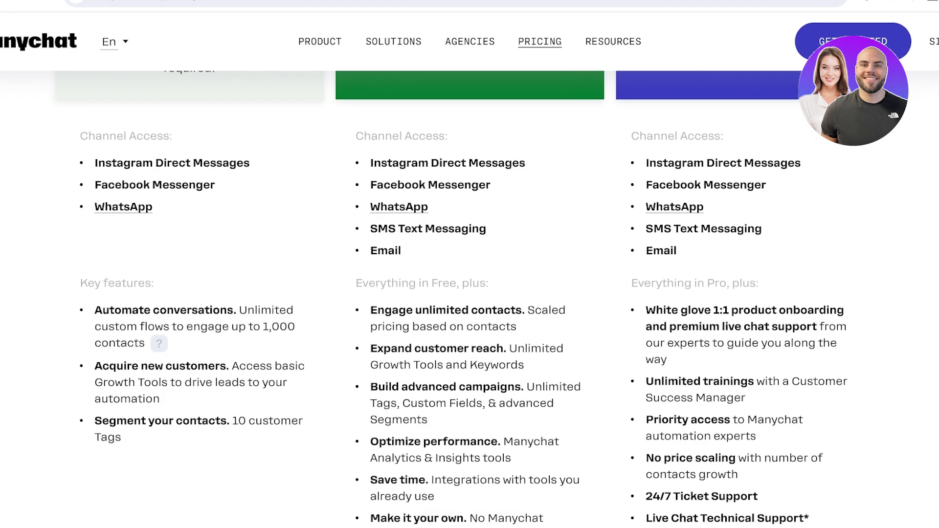
scroll(469, 299, "up", 10)
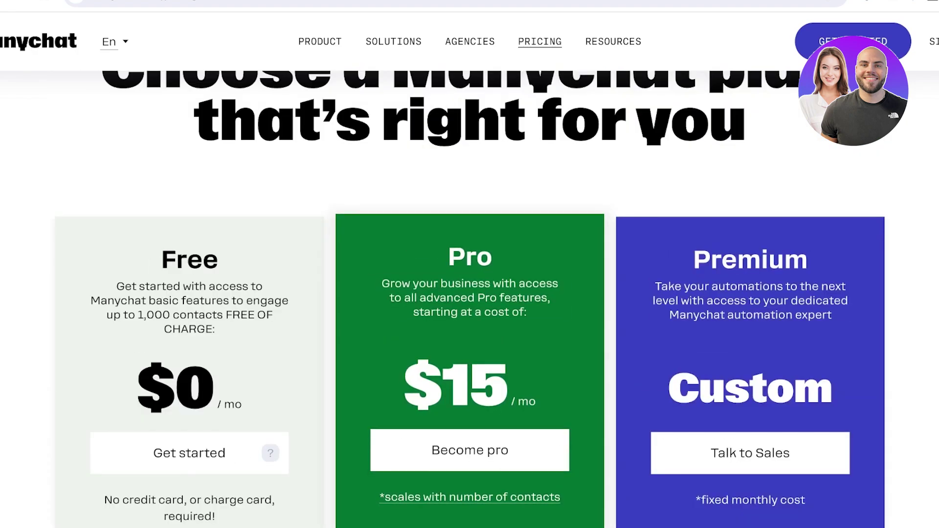